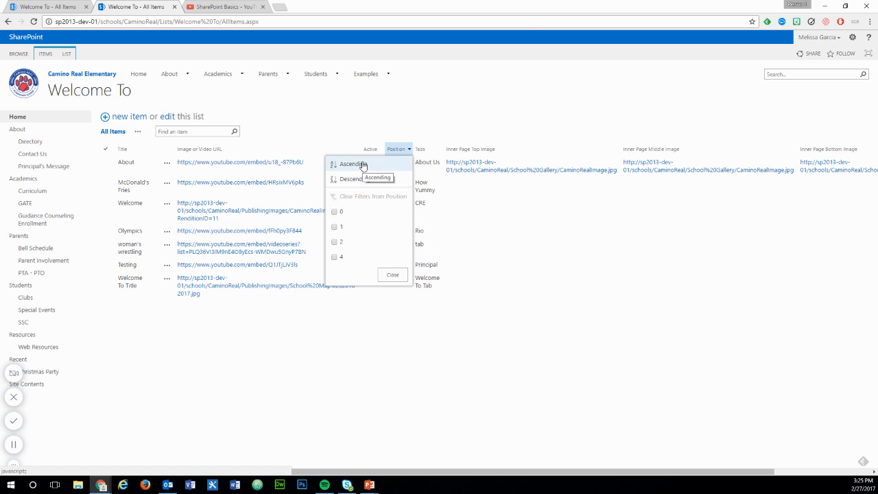
- Sort the Welcome To list by Position in ascending order and start a new list item
left_click(363, 166)
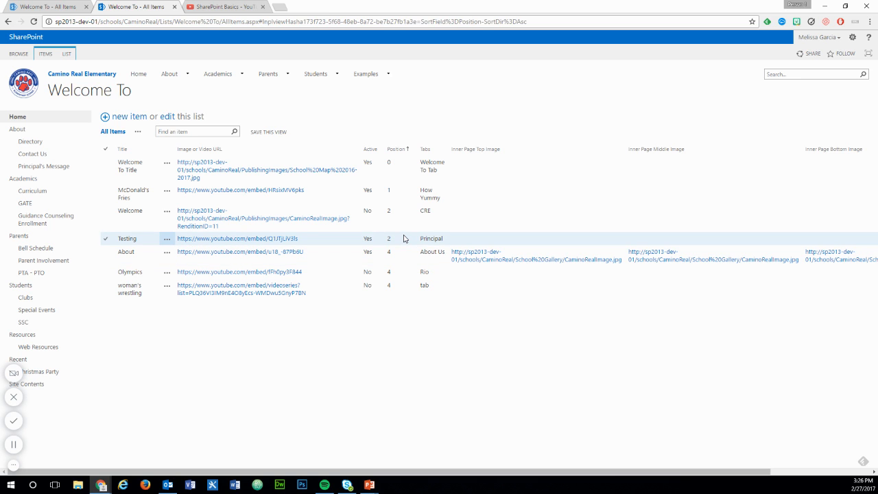
left_click(128, 118)
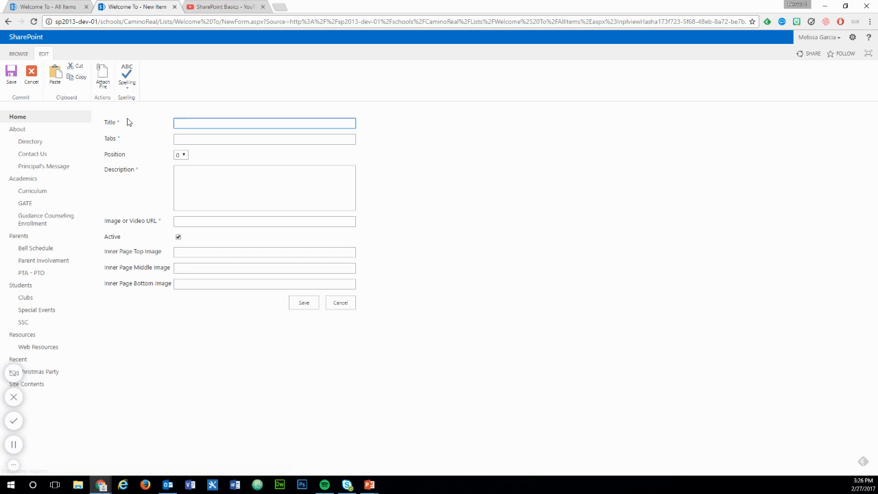
- Examine the Welcome To Camino Real section on the school's home page and return to the new item form
left_click(56, 6)
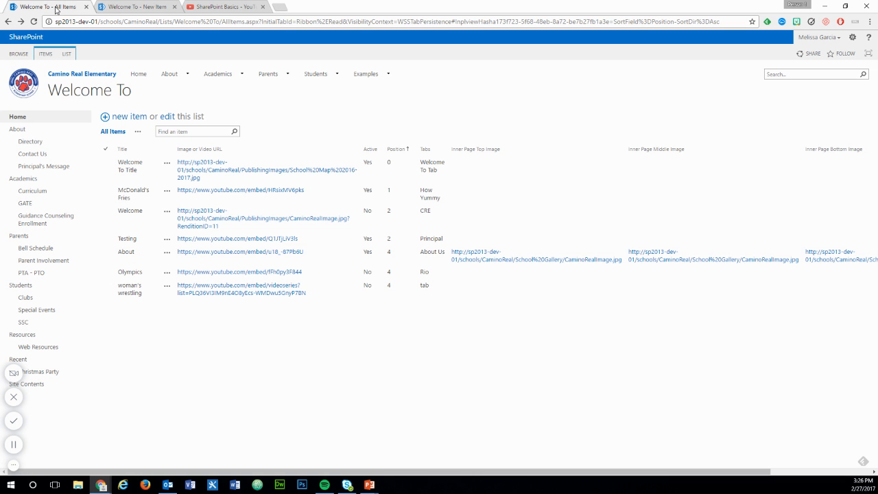
left_click(141, 74)
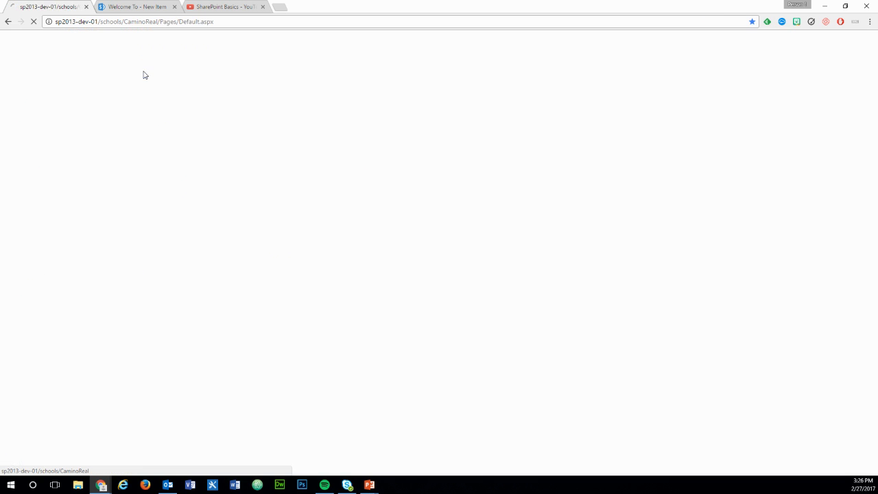
scroll(188, 318, "down", 5)
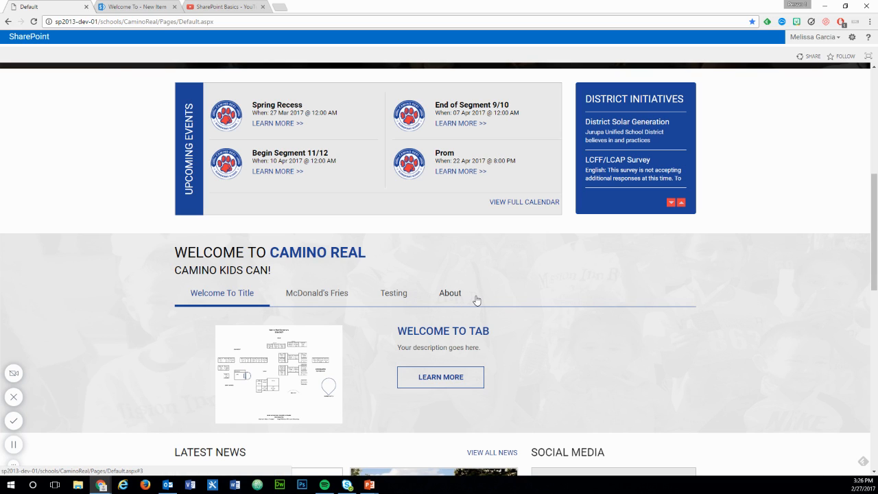
left_click(144, 4)
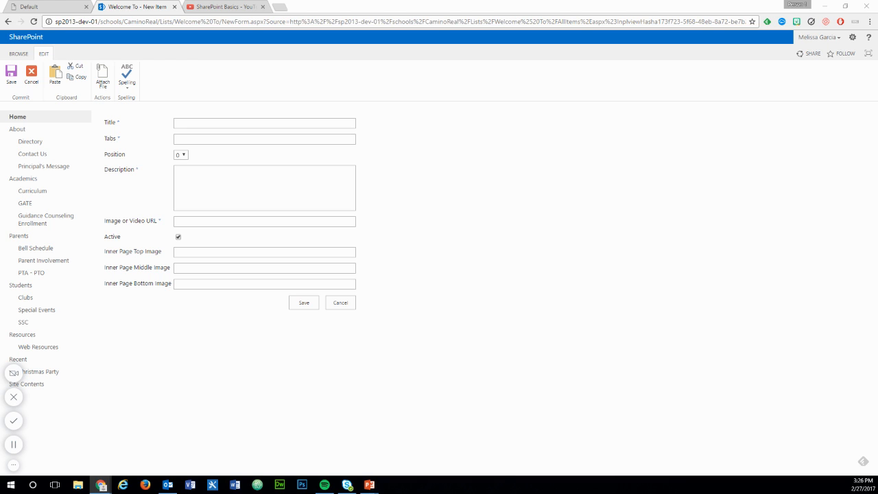
- Fill in the title "SUPERINTENDENT'S MESSAGE" and the Tabs value "From your Superintendent"
left_click(320, 122)
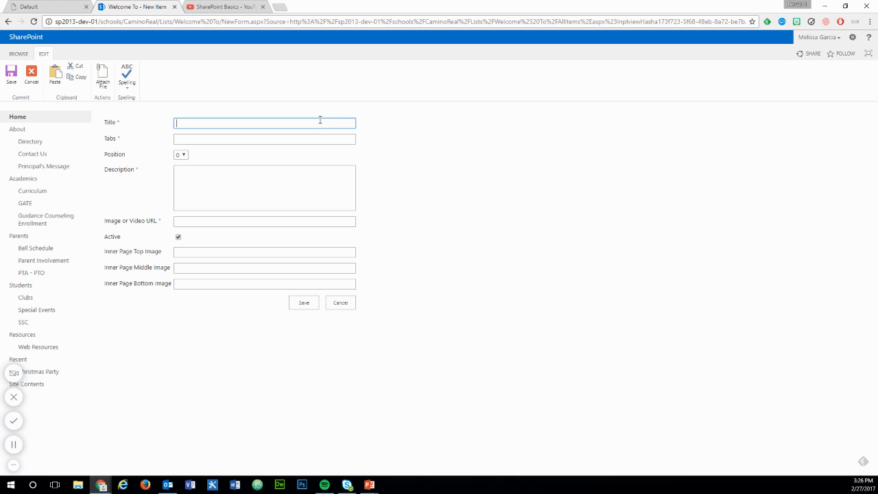
type("SUPERINTENDENT'S MESSAGE")
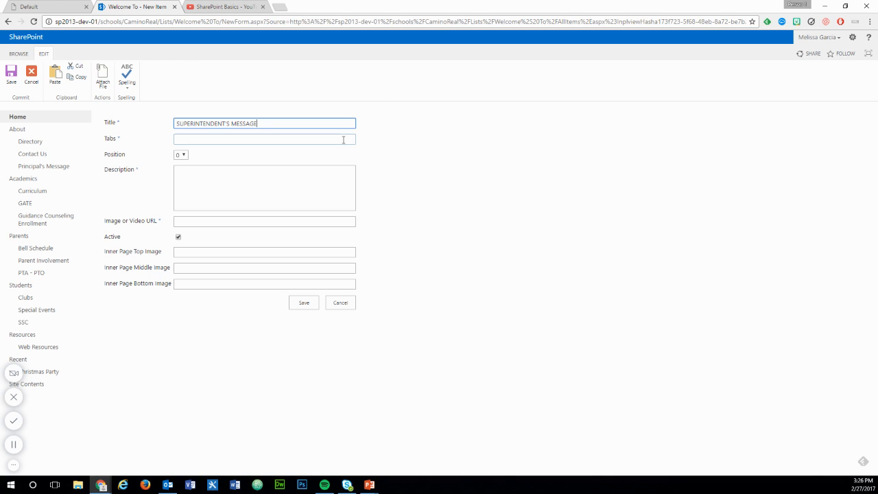
left_click(343, 139)
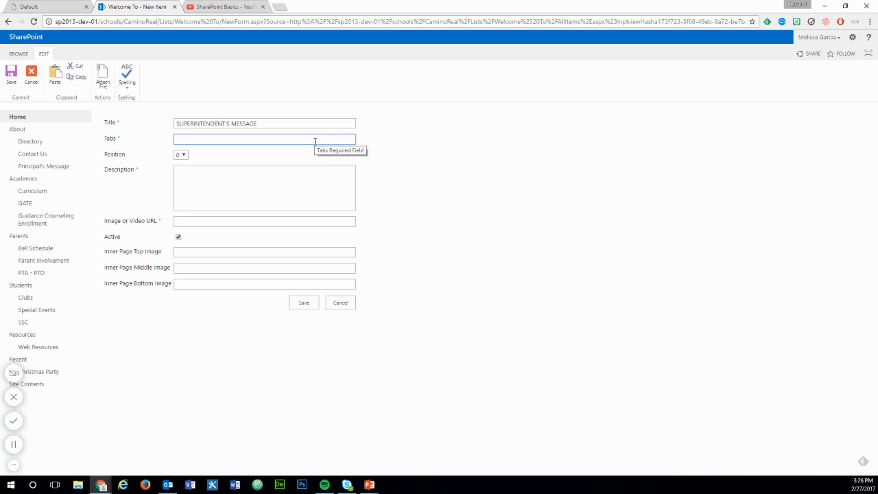
type("From your Superintendent")
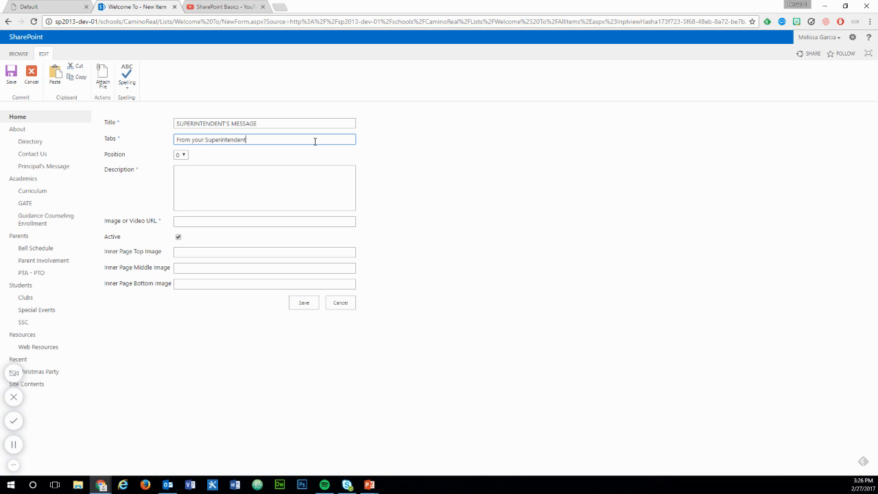
- Set the item's Position to 3 and paste the copied superintendent's message into the Description
left_click(181, 155)
left_click(187, 192)
left_click(207, 175)
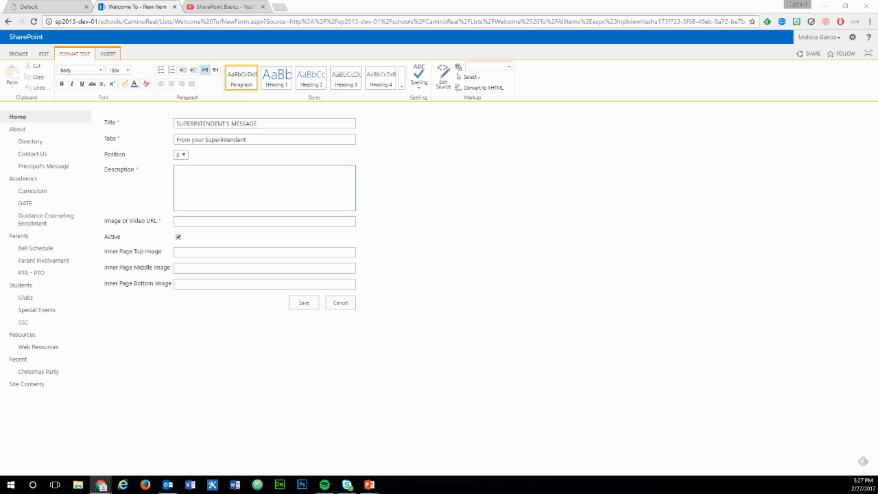
left_click(261, 181)
key("ctrl+v")
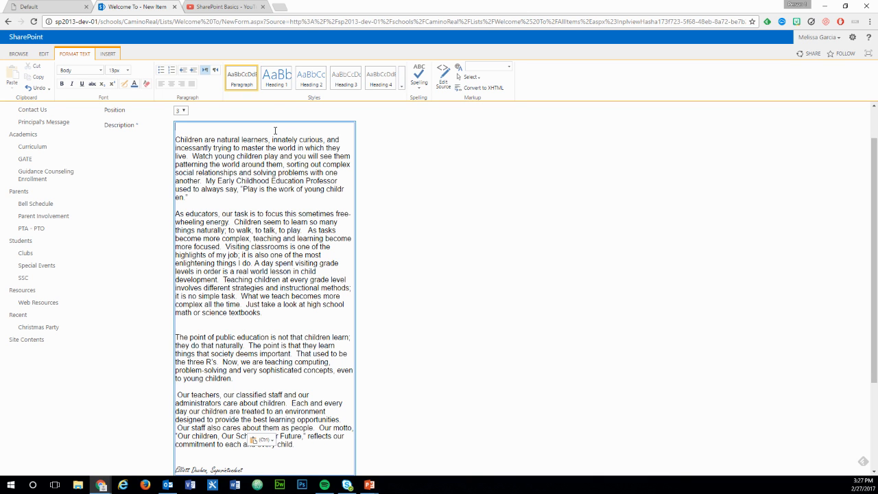
- Try to insert a picture from SharePoint for the Image or Video URL field
scroll(479, 159, "down", 2)
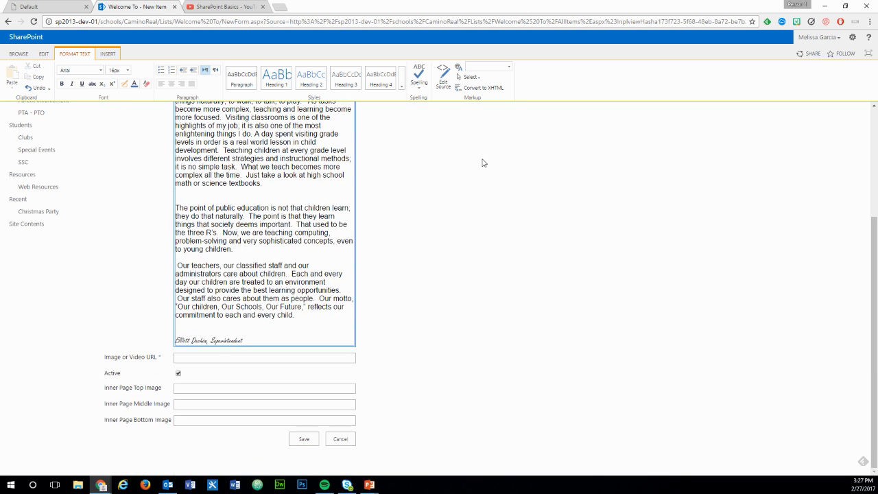
left_click(289, 357)
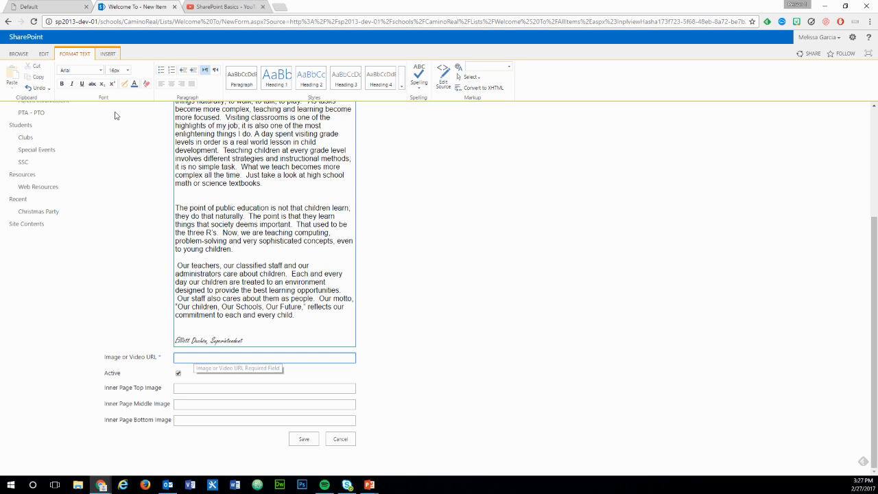
left_click(107, 54)
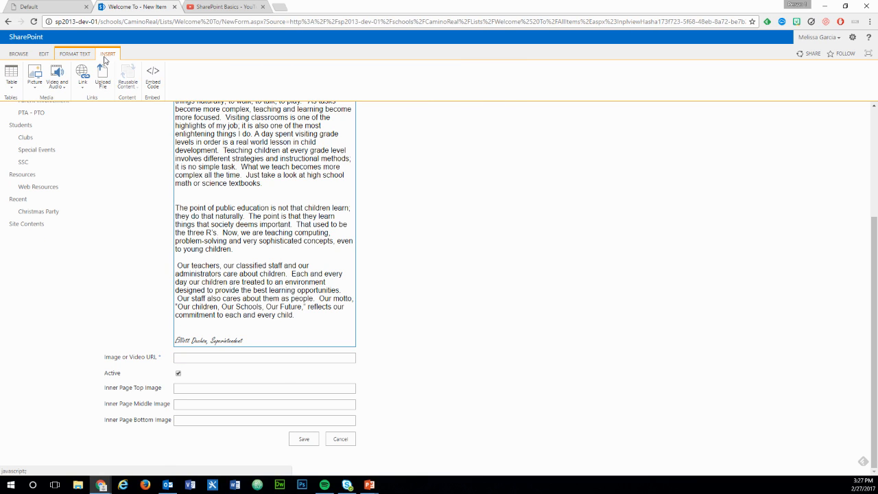
left_click(35, 81)
left_click(48, 121)
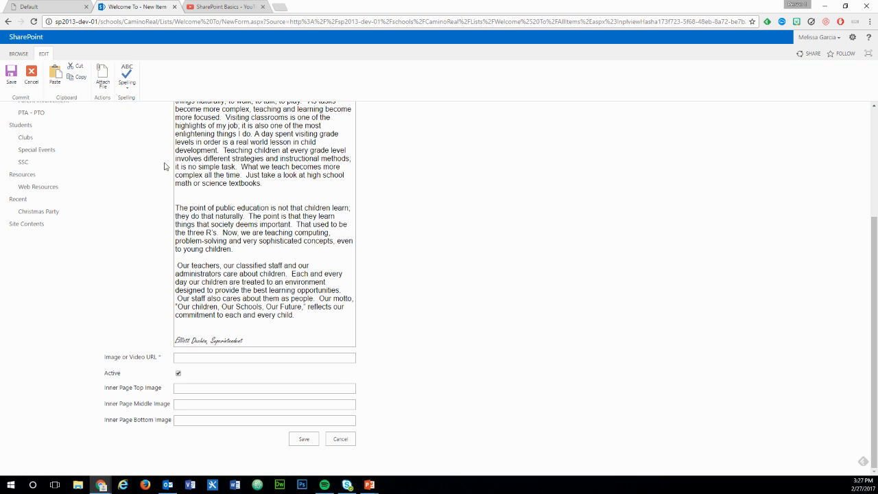
scroll(394, 293, "up", 4)
scroll(395, 293, "down", 4)
scroll(394, 293, "up", 5)
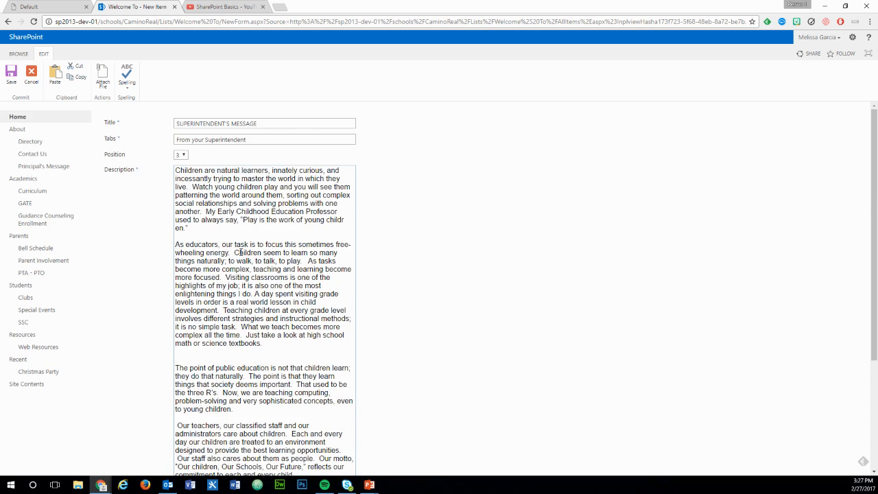
scroll(263, 297, "down", 5)
left_click(260, 361)
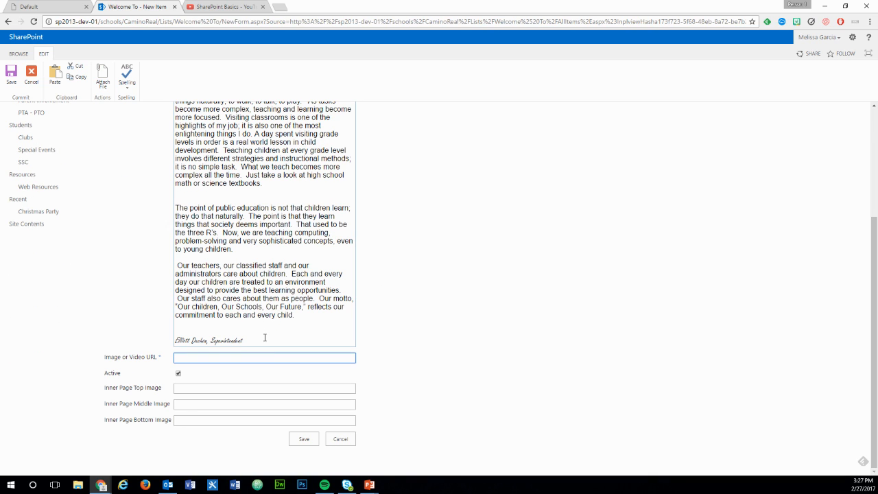
- Using a temporary blank line at the end of the Description, browse the SharePoint pictures and copy the address of School Map 2016-2017.jpg without inserting it
left_click(277, 336)
key("Return")
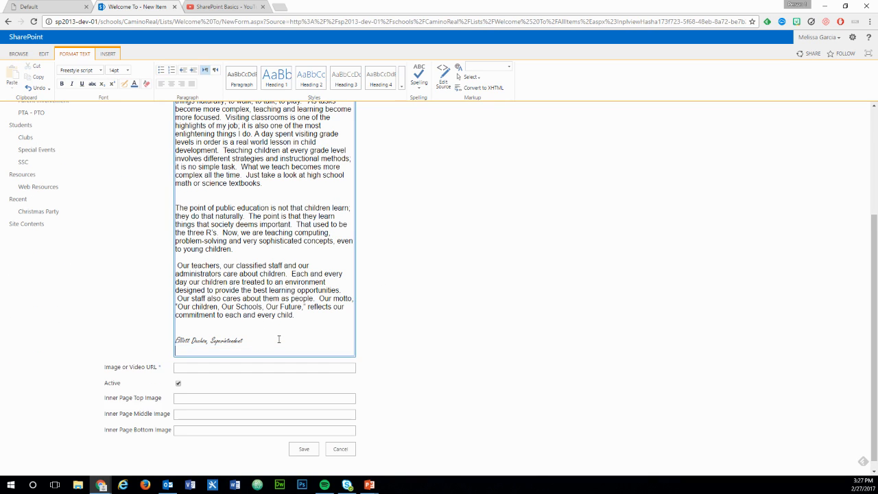
left_click(108, 54)
left_click(36, 94)
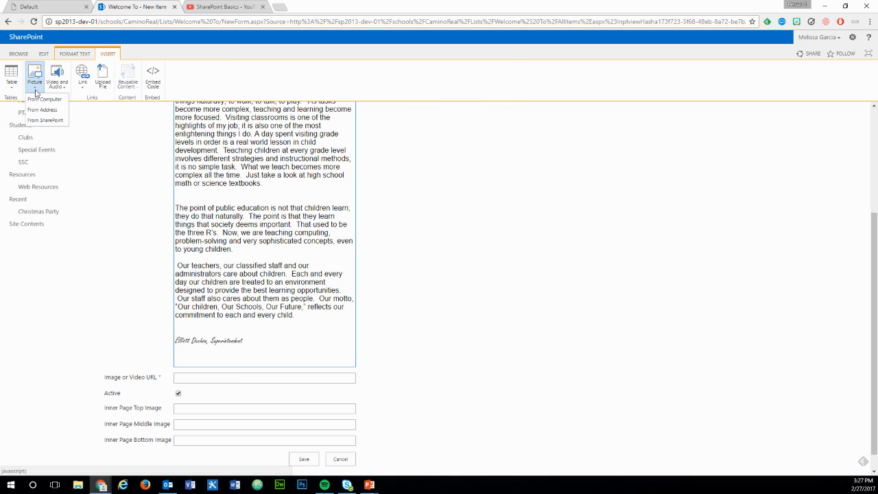
left_click(49, 119)
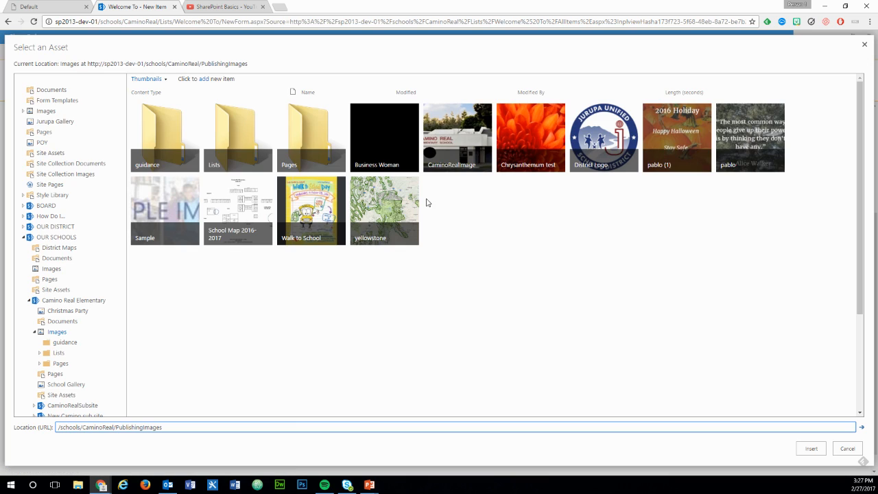
left_click(263, 239)
left_click(214, 239)
right_click(214, 239)
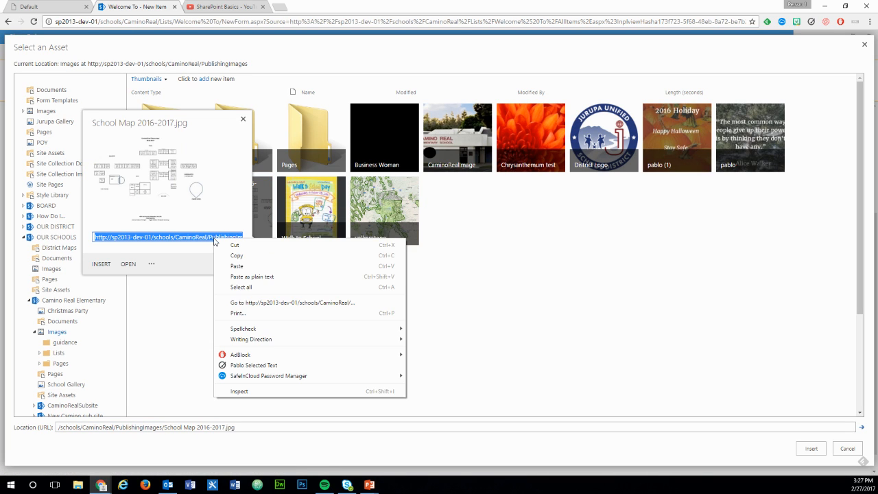
left_click(237, 255)
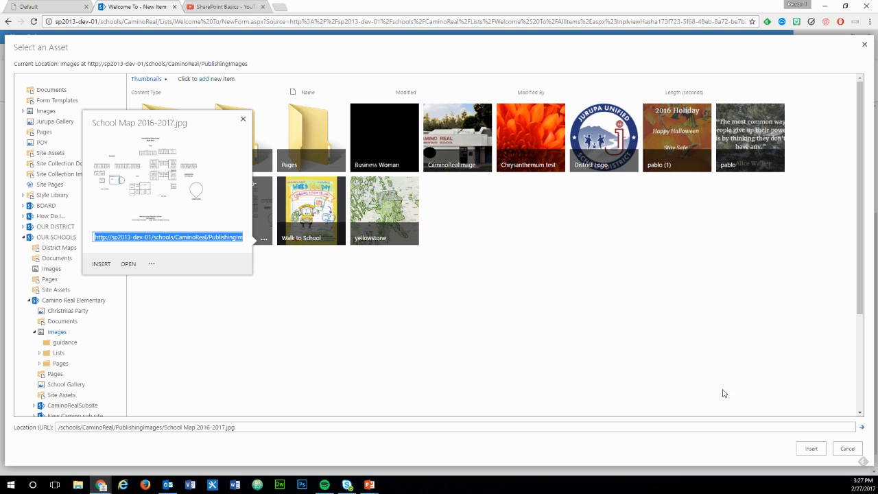
left_click(848, 448)
left_click(247, 353)
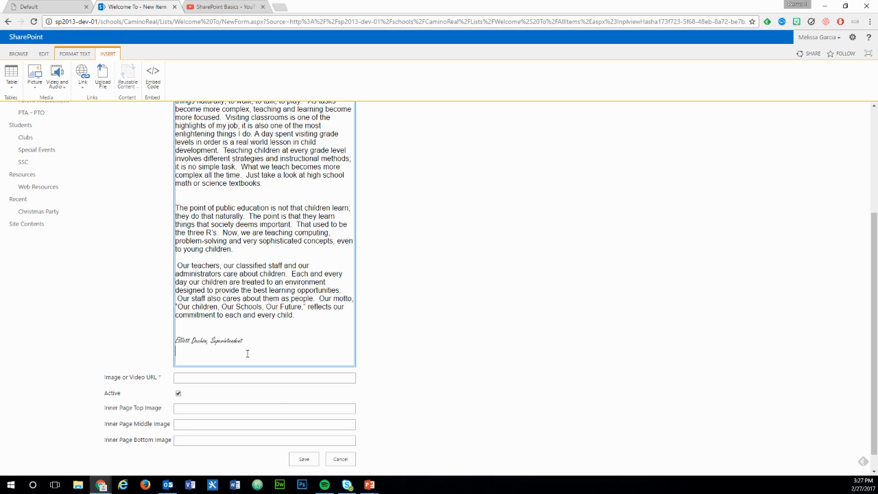
key("BackSpace")
- Paste the copied School Map image address into the Image or Video URL field and save the new item
left_click(249, 370)
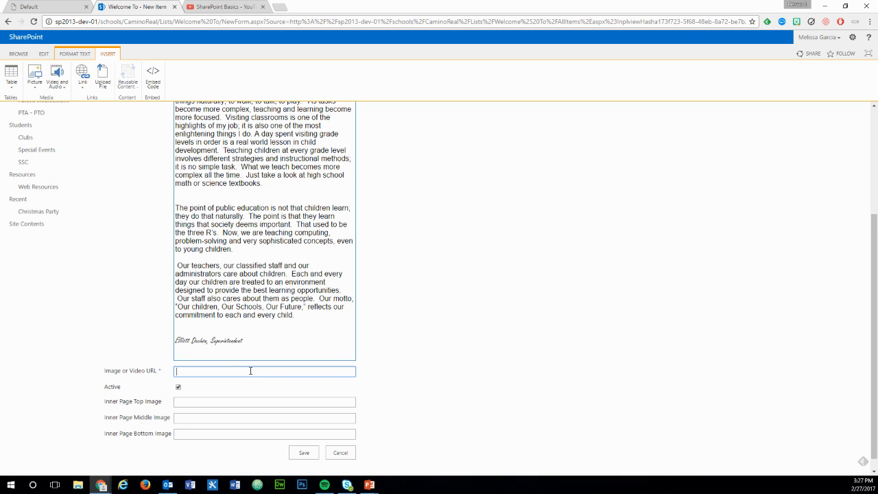
key("ctrl+v")
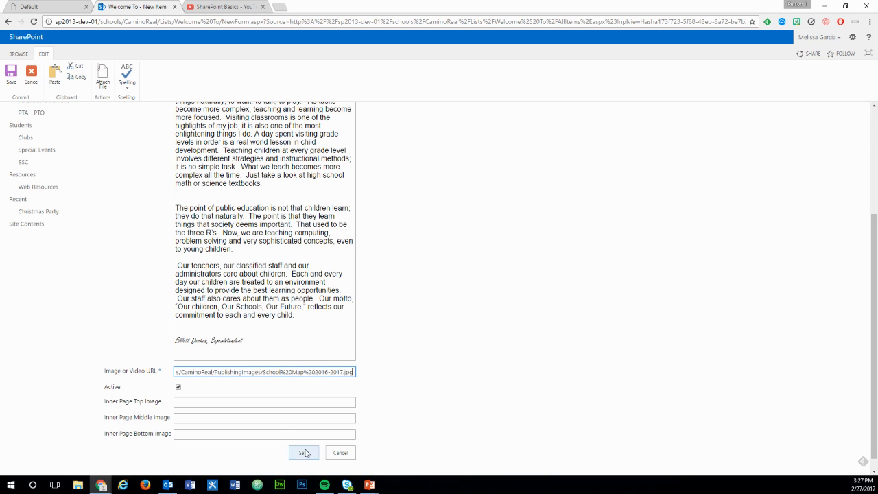
left_click(304, 453)
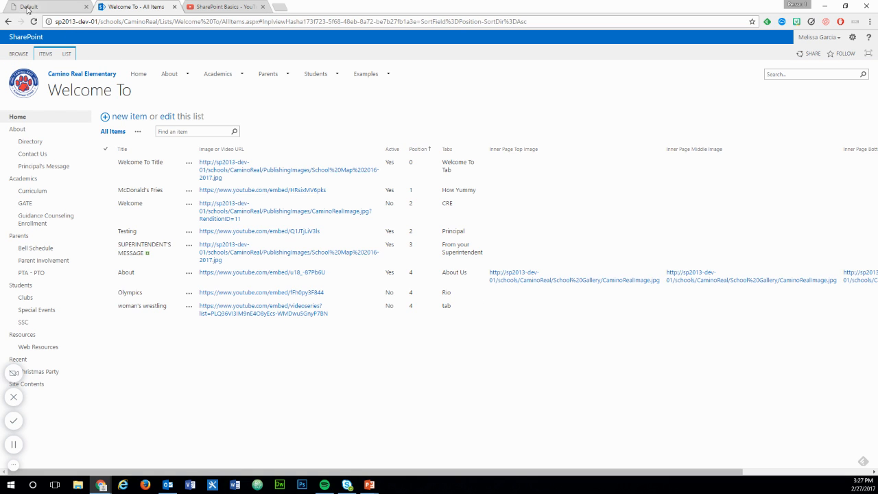
- Reload the school's home page and view the SUPERINTENDENT'S MESSAGE entry in the Welcome To section
left_click(28, 7)
left_click(34, 22)
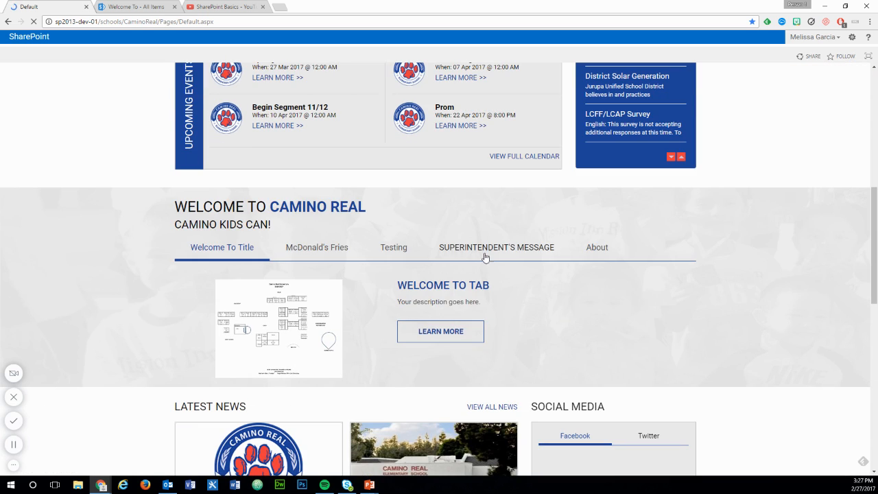
left_click(497, 249)
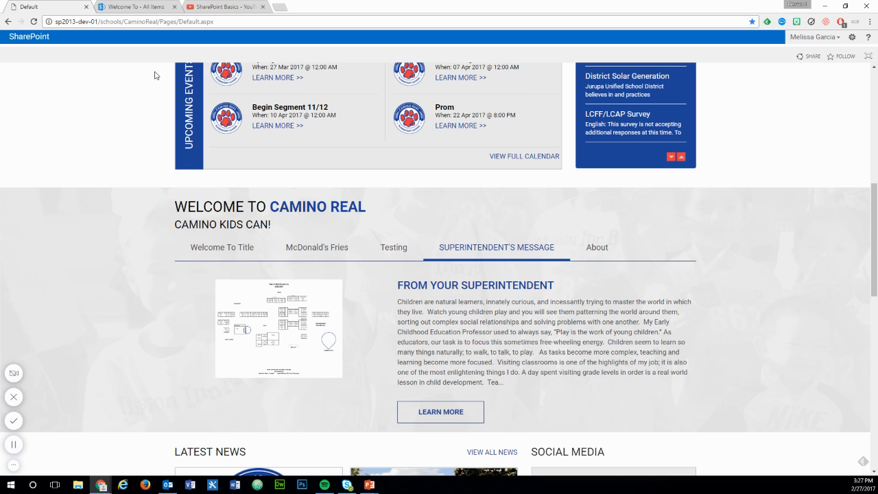
- Return to the Welcome To list and open the SUPERINTENDENT'S MESSAGE item for editing
left_click(137, 7)
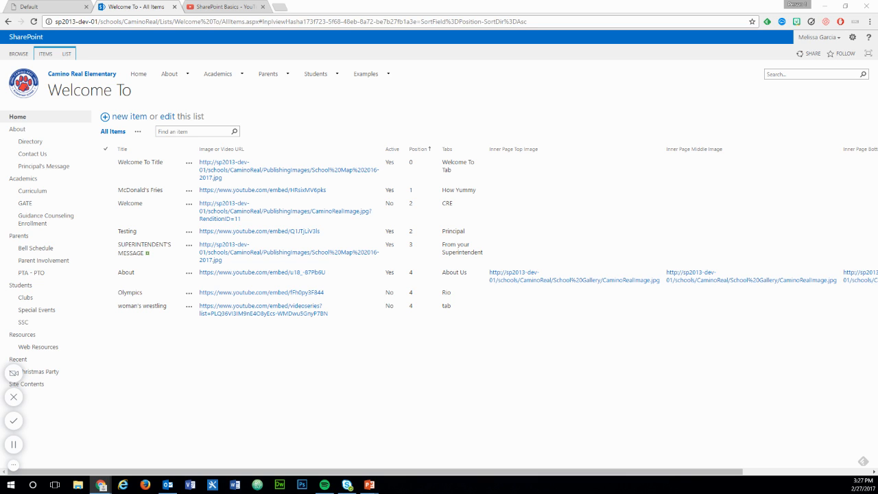
left_click(190, 249)
left_click(209, 271)
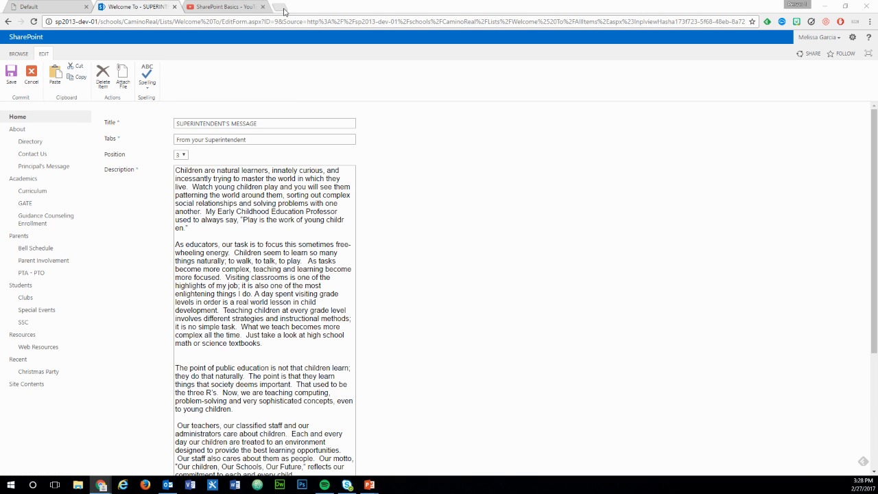
- Switch to YouTube, load the Superintendent Message video from the copied link and pause its playback
left_click(232, 8)
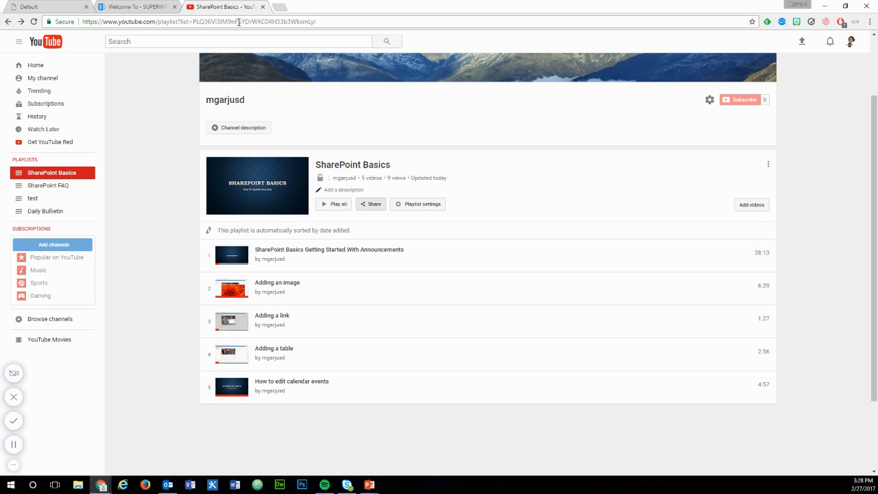
left_click(238, 21)
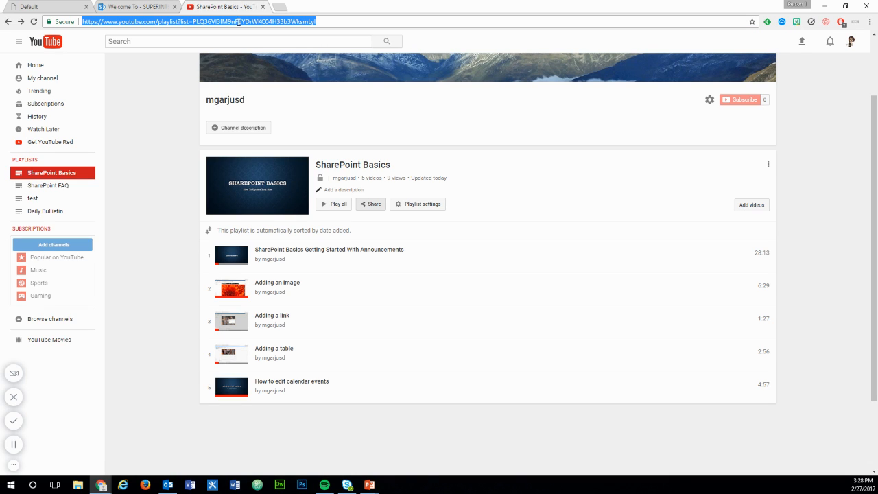
key("ctrl+v")
key("Return")
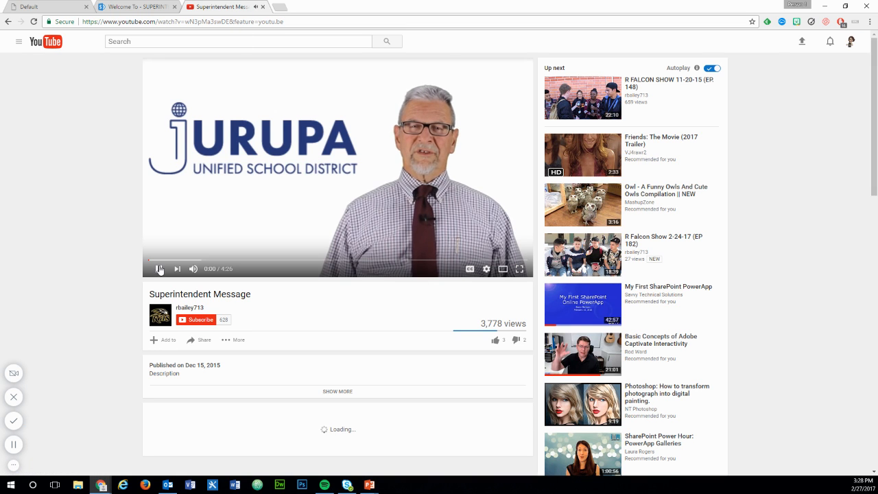
left_click(177, 214)
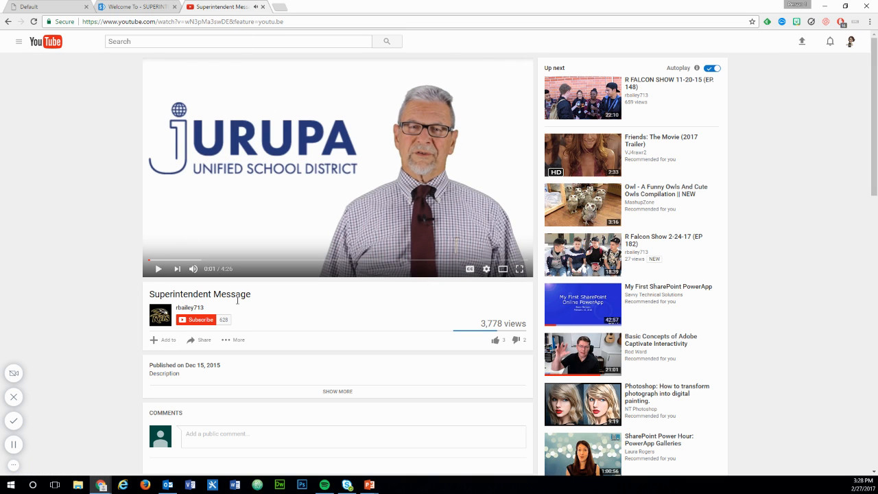
scroll(310, 266, "down", 1)
left_click(203, 293)
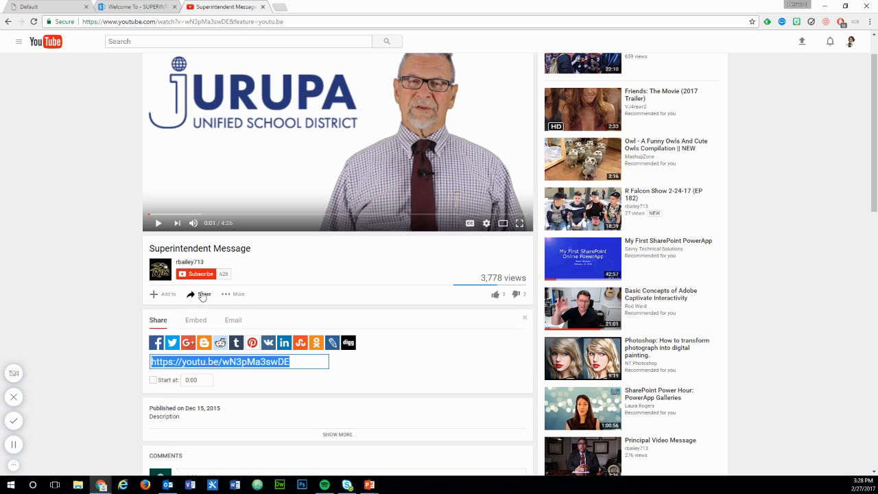
left_click(198, 323)
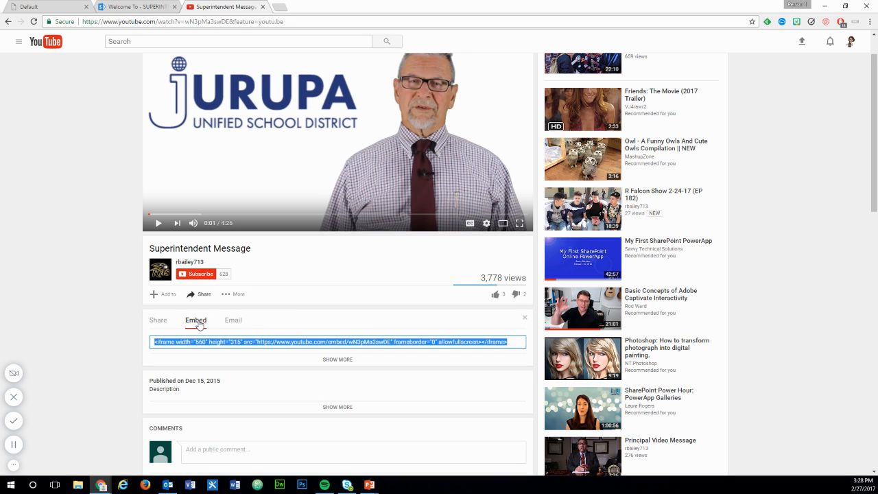
left_click(255, 341)
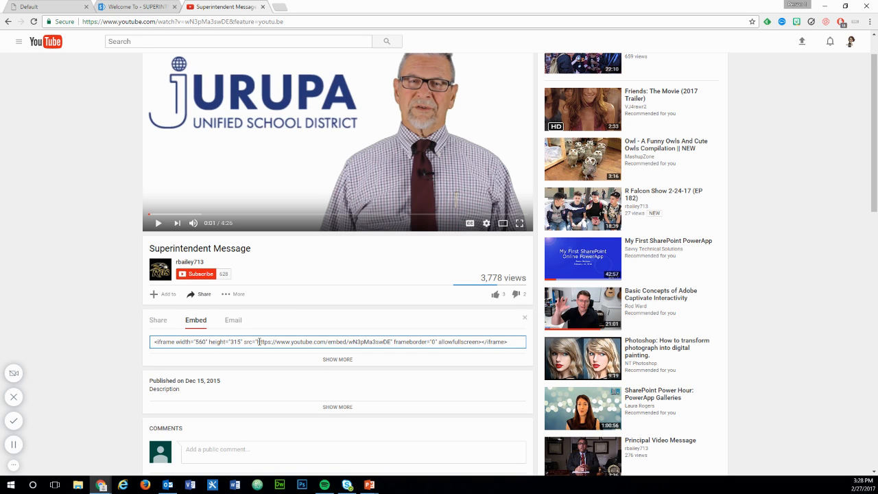
left_click_drag(257, 341, 382, 348)
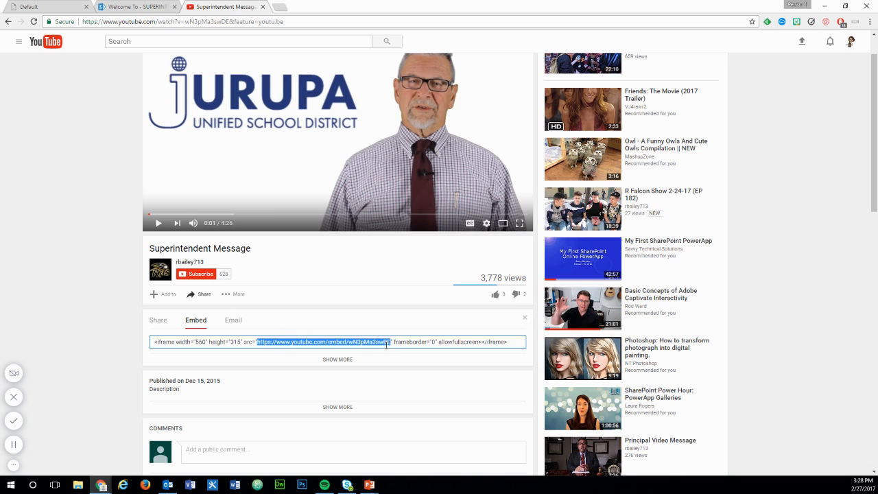
right_click(379, 344)
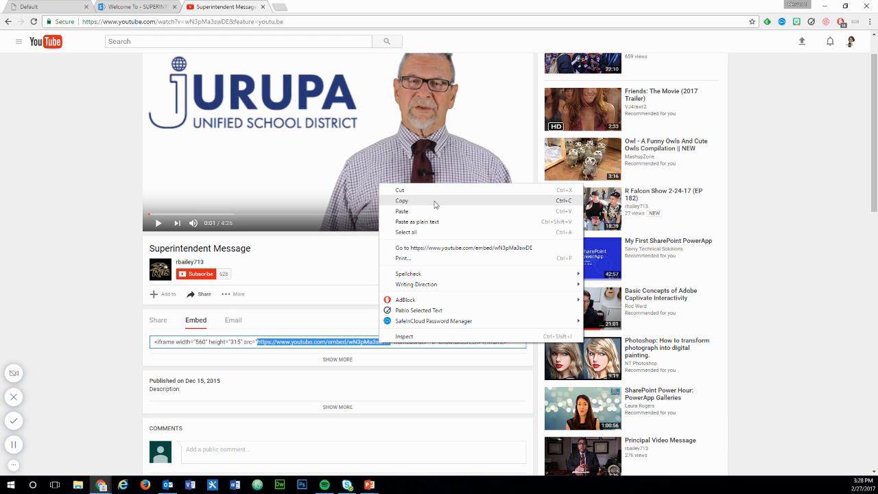
left_click(434, 200)
- Replace the SUPERINTENDENT'S MESSAGE item's Image or Video URL with the copied video embed address and save the item
left_click(130, 6)
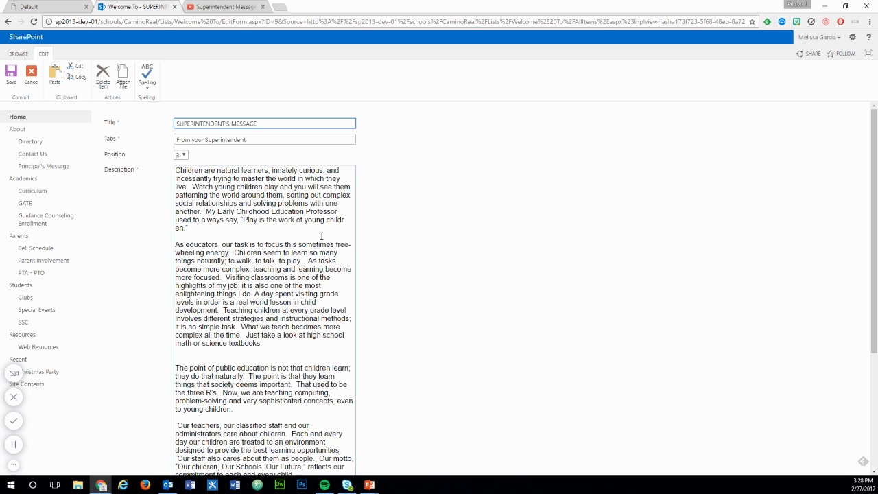
scroll(321, 236, "down", 3)
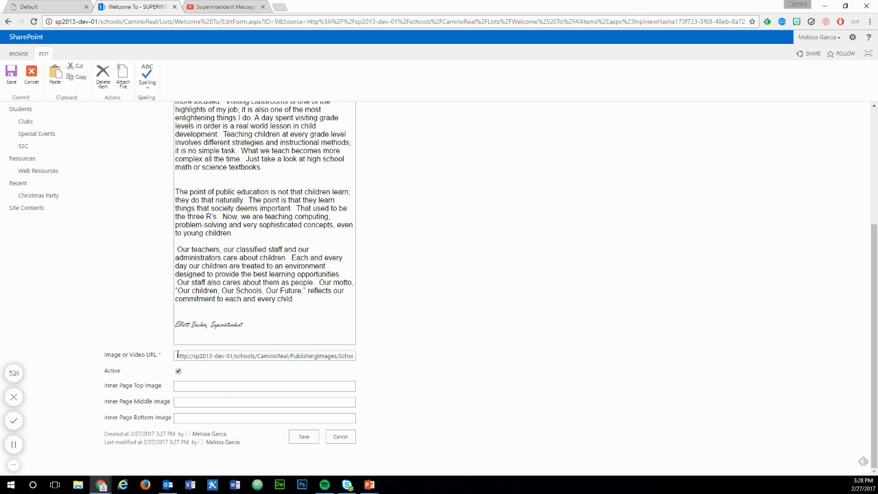
left_click_drag(177, 354, 450, 339)
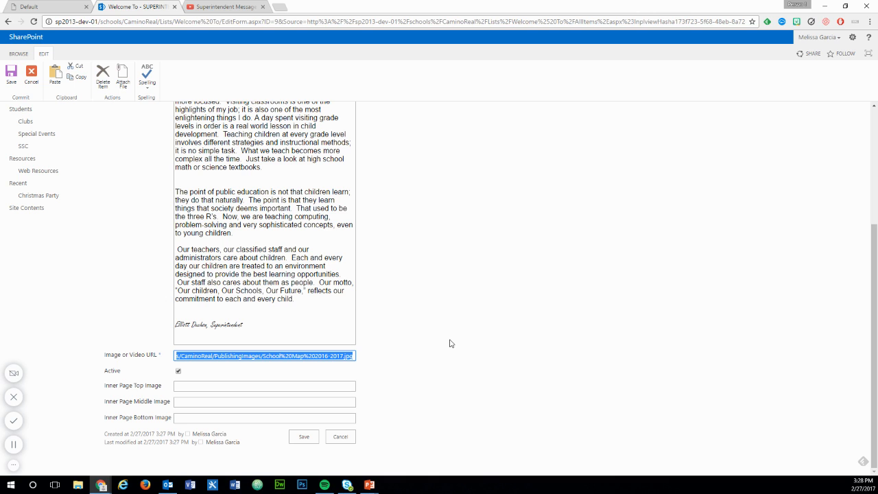
key("BackSpace")
key("ctrl+v")
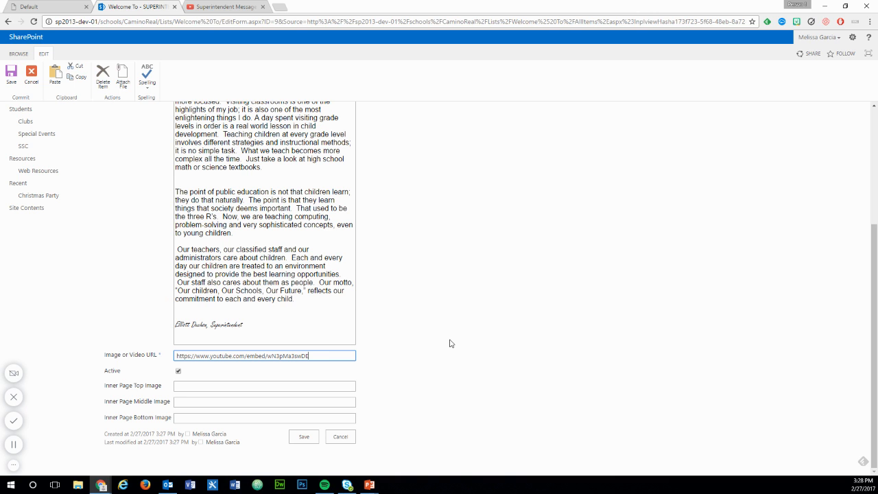
left_click(309, 439)
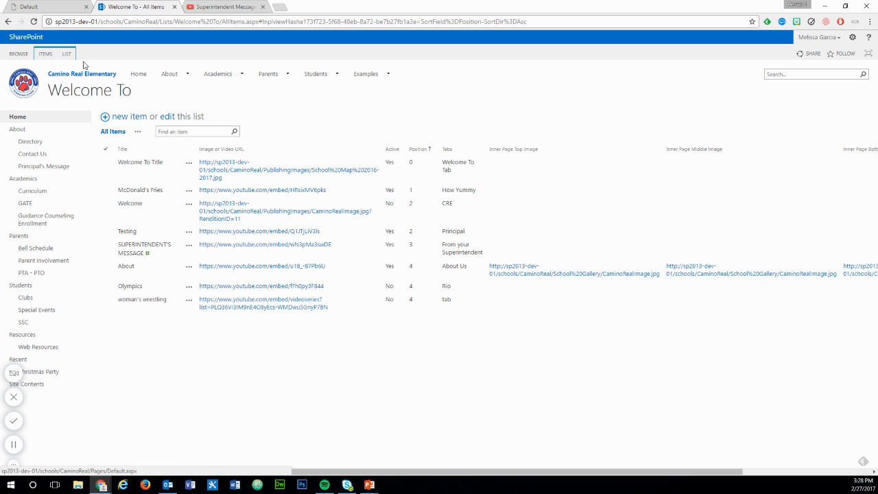
- Reload the school's home page and check the embedded video in the SUPERINTENDENT'S MESSAGE entry of the Welcome To section
left_click(50, 6)
left_click(33, 21)
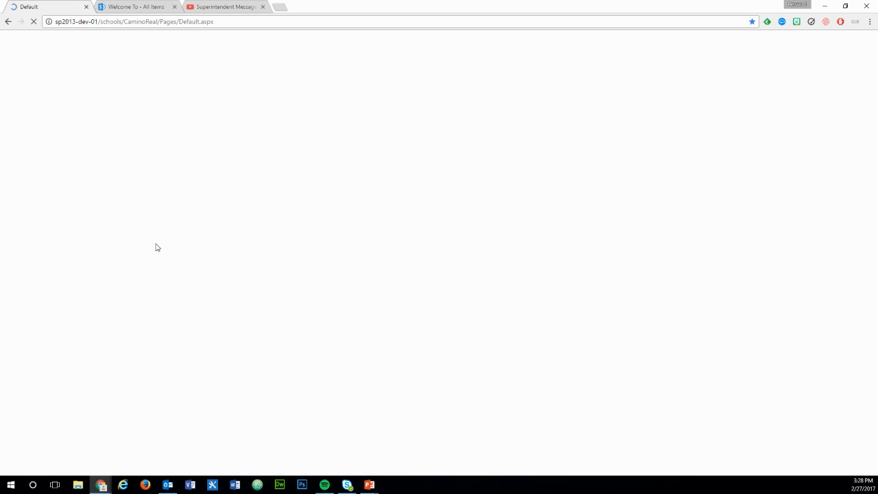
scroll(130, 250, "down", 4)
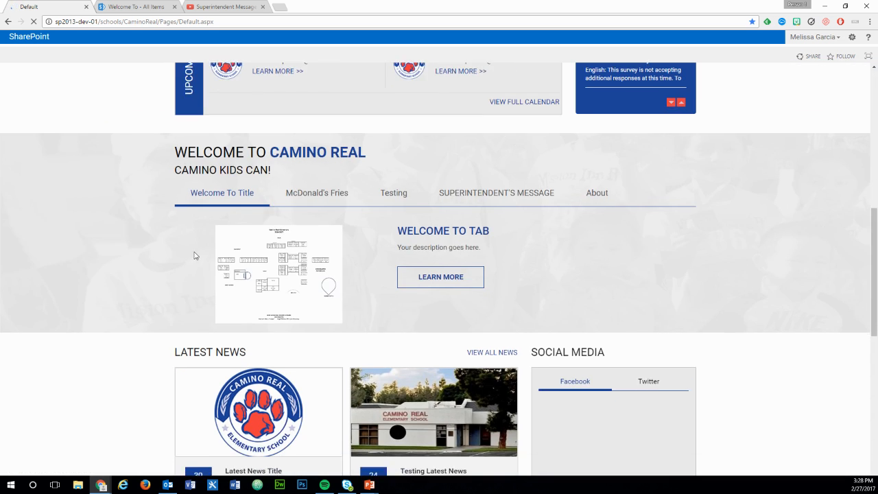
left_click(529, 152)
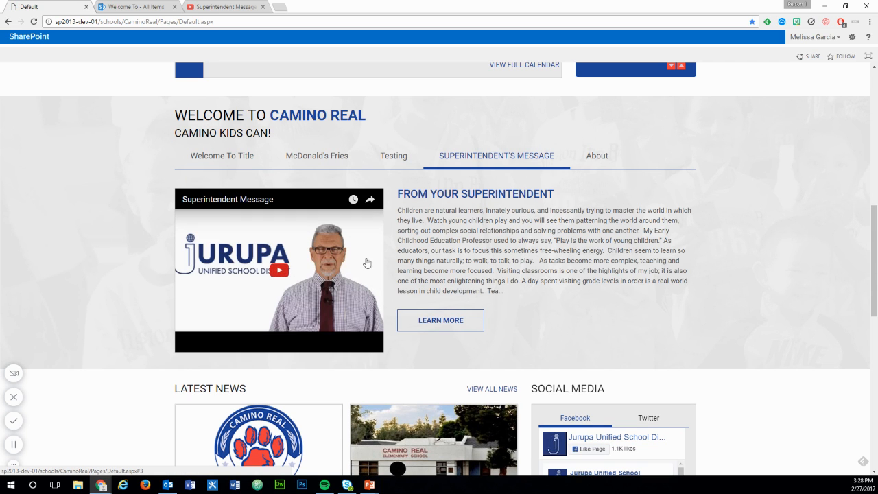
left_click(277, 272)
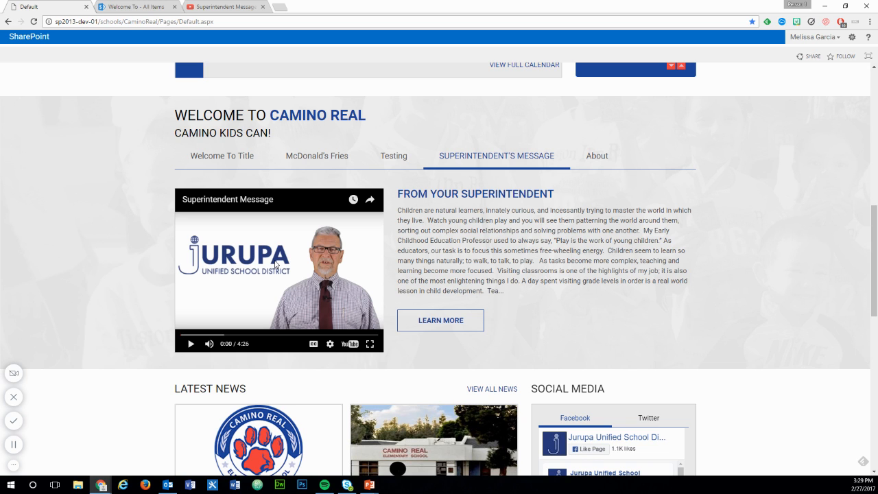
- Return to YouTube and open the SharePoint Basics playlist
left_click(150, 13)
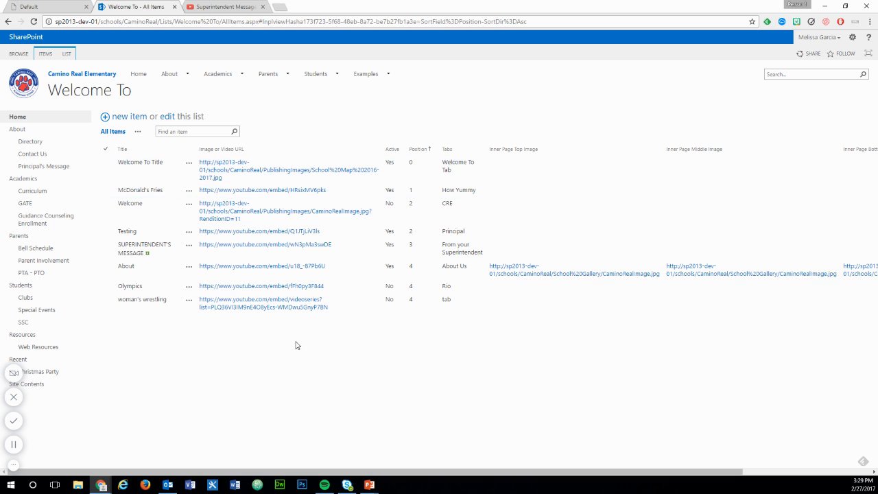
left_click(221, 7)
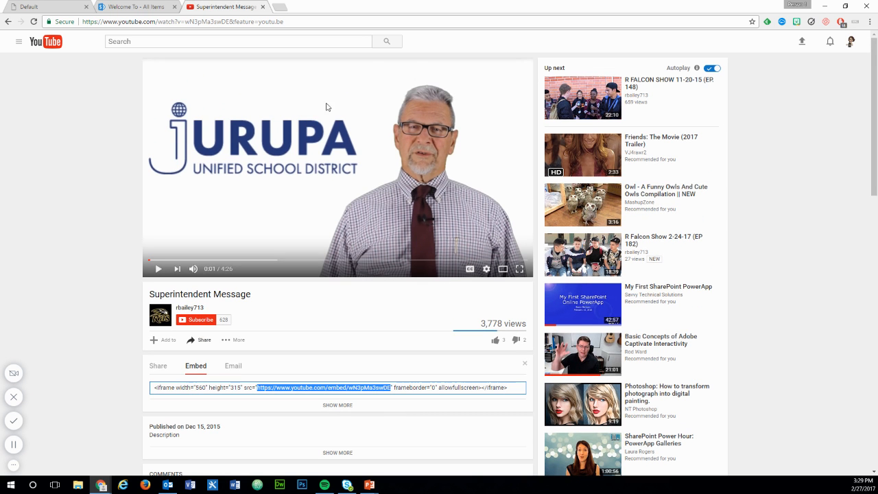
left_click(26, 44)
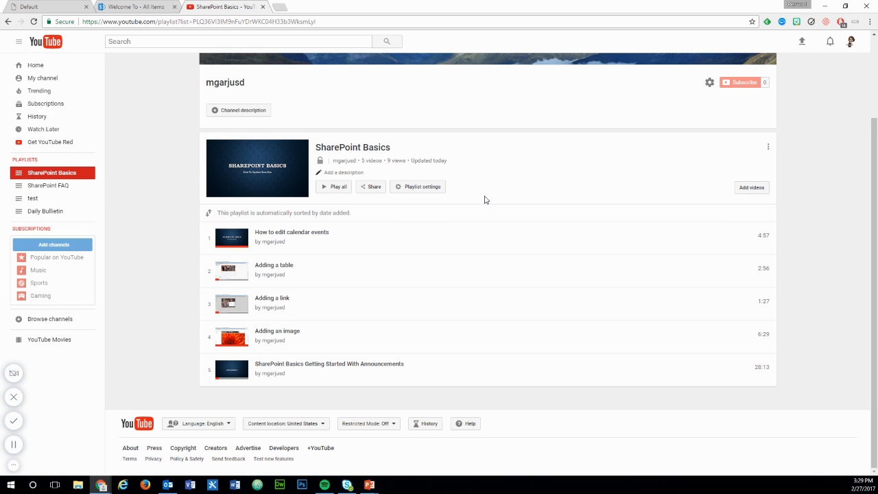
- Examine the ordering and embedding options in the SharePoint Basics playlist settings and close them without saving
left_click(399, 190)
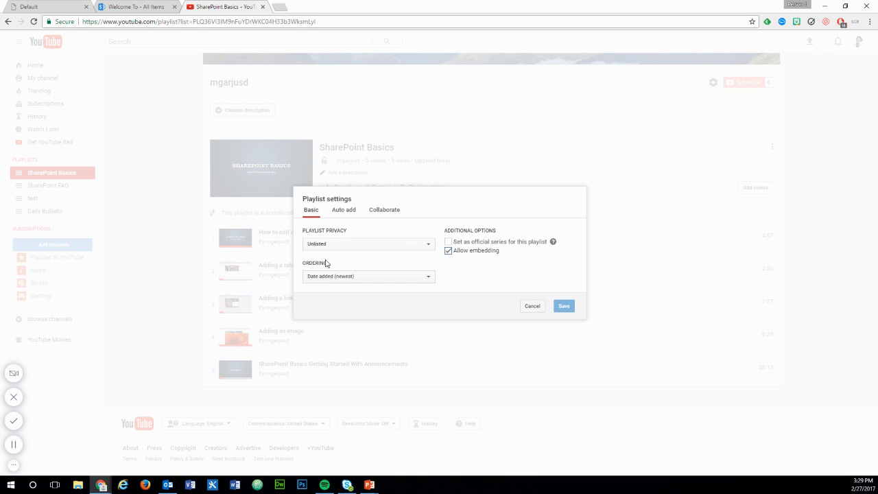
left_click(401, 278)
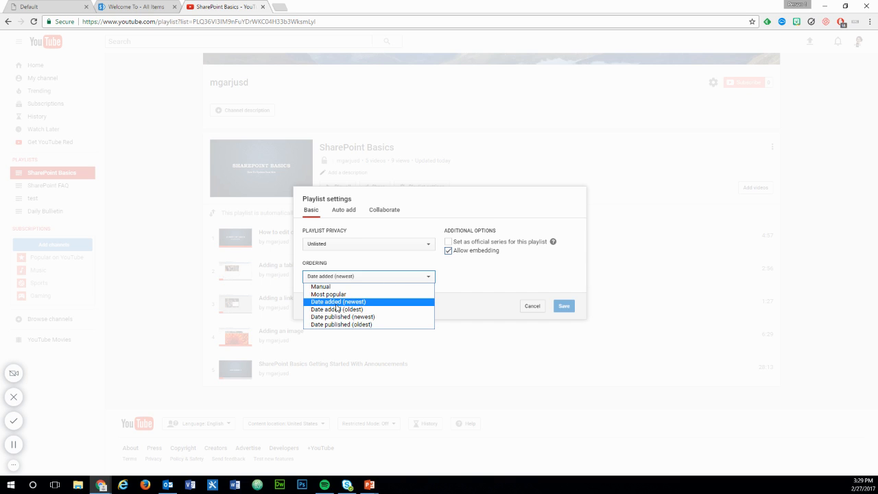
left_click(464, 292)
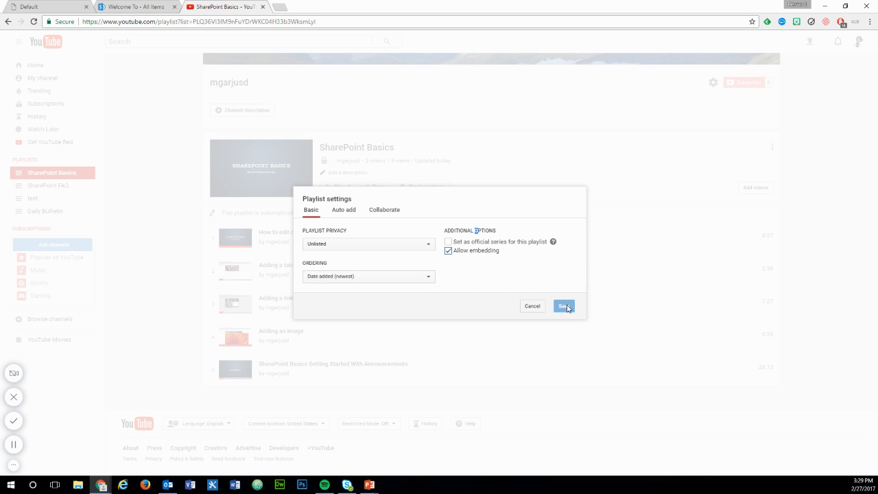
left_click(543, 308)
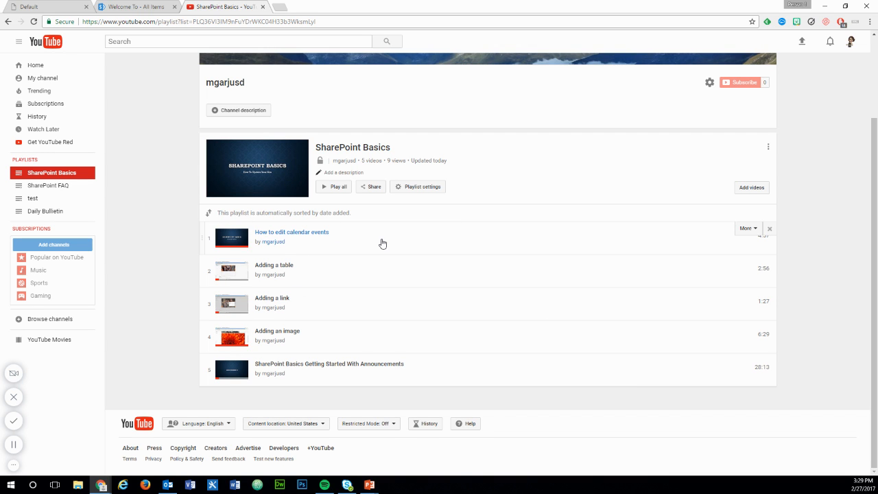
- Show the SharePoint Basics playlist's embed code and copy only the videoseries address inside its src quotes
left_click(372, 186)
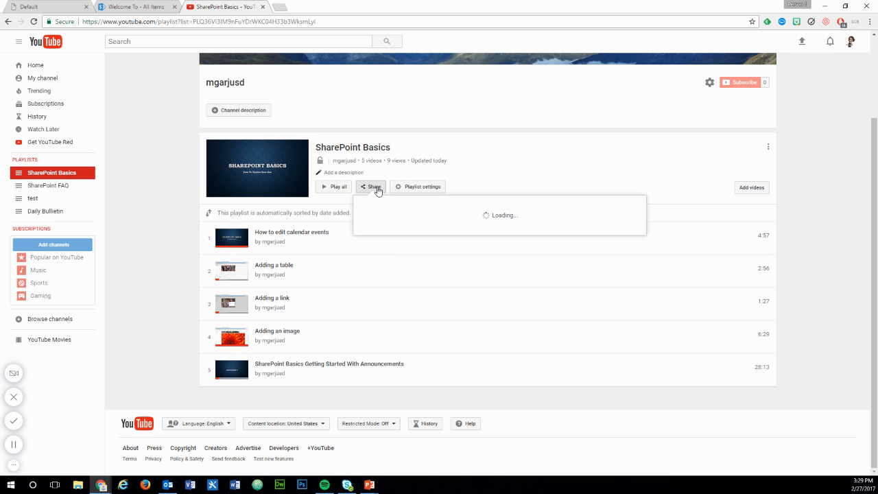
left_click(408, 225)
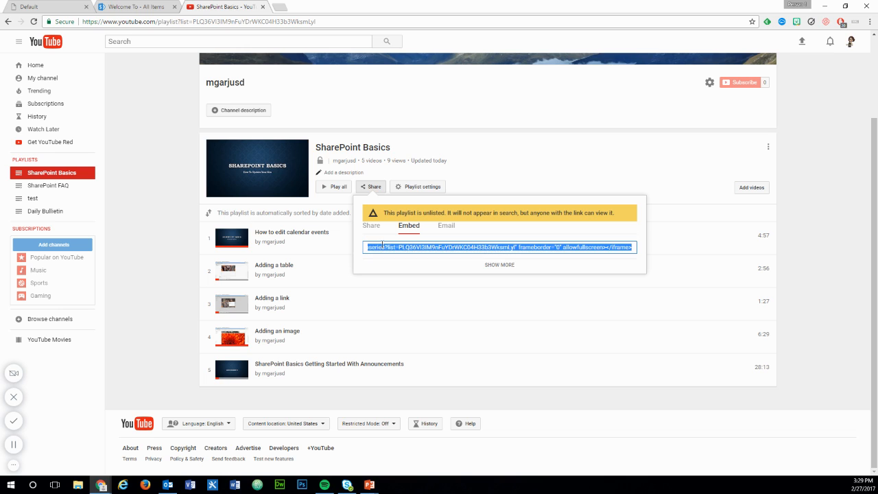
left_click_drag(379, 247, 364, 248)
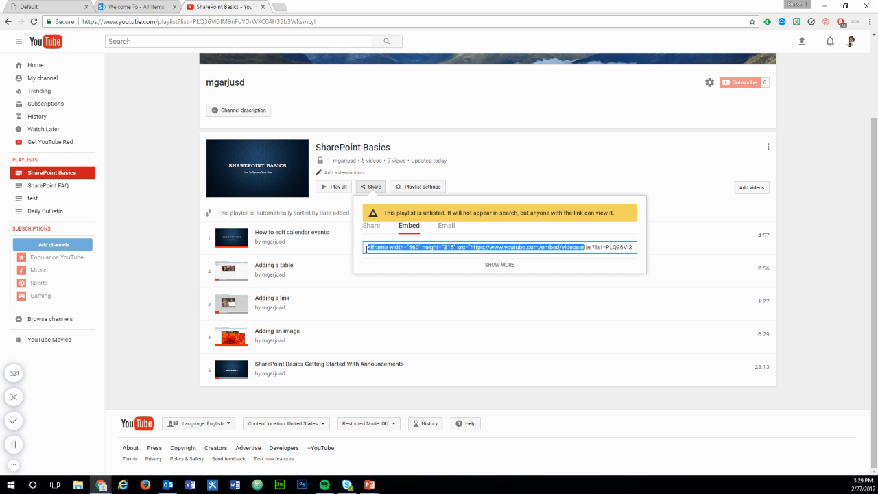
left_click(469, 247)
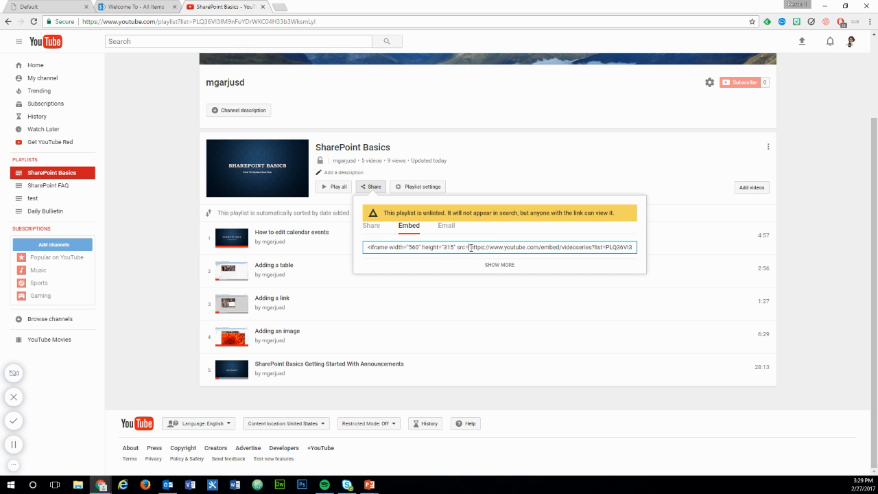
left_click_drag(470, 247, 591, 252)
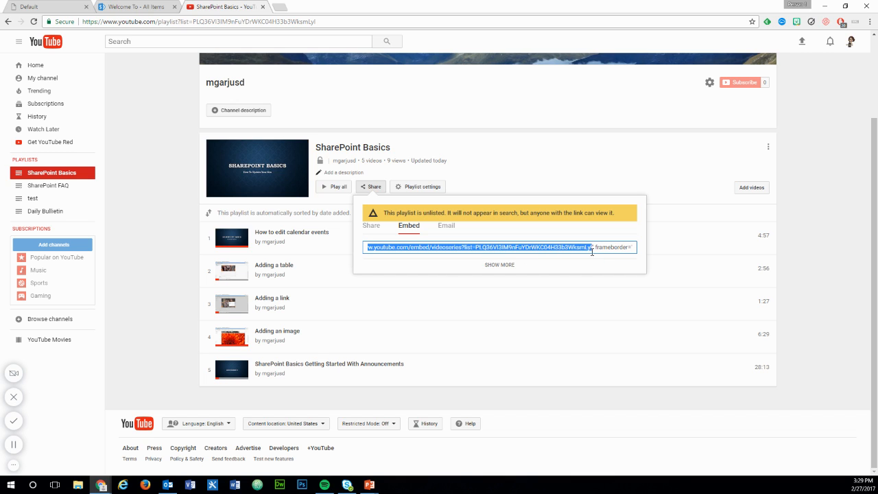
right_click(589, 247)
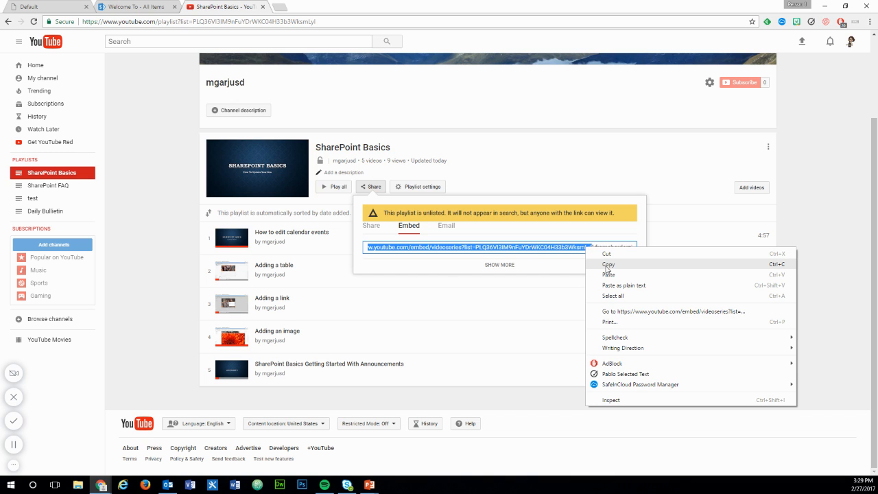
left_click(604, 266)
- Edit the Welcome To list inline, replace the SUPERINTENDENT'S MESSAGE Image or Video URL with the copied playlist address, and stop editing
left_click(118, 6)
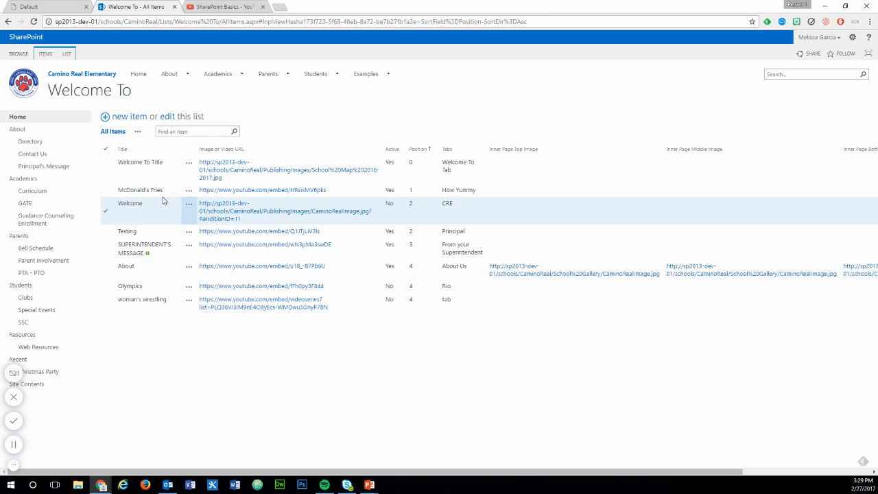
left_click(168, 118)
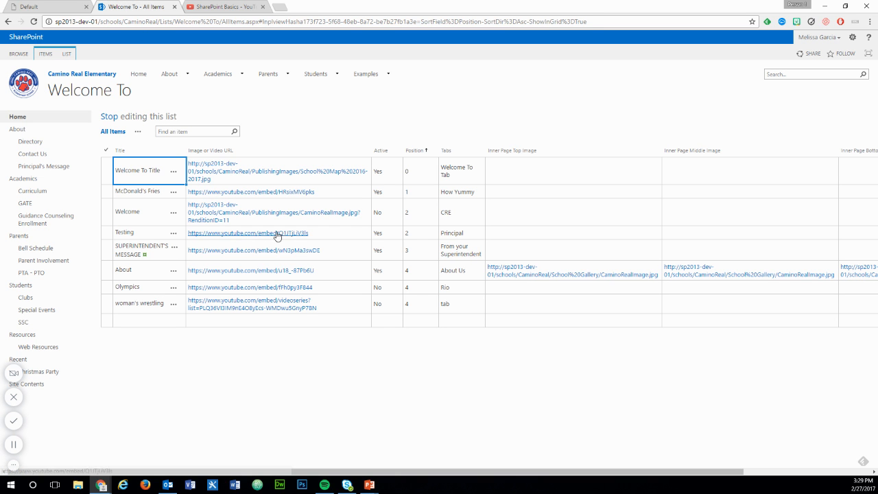
left_click(353, 249)
left_click(355, 249)
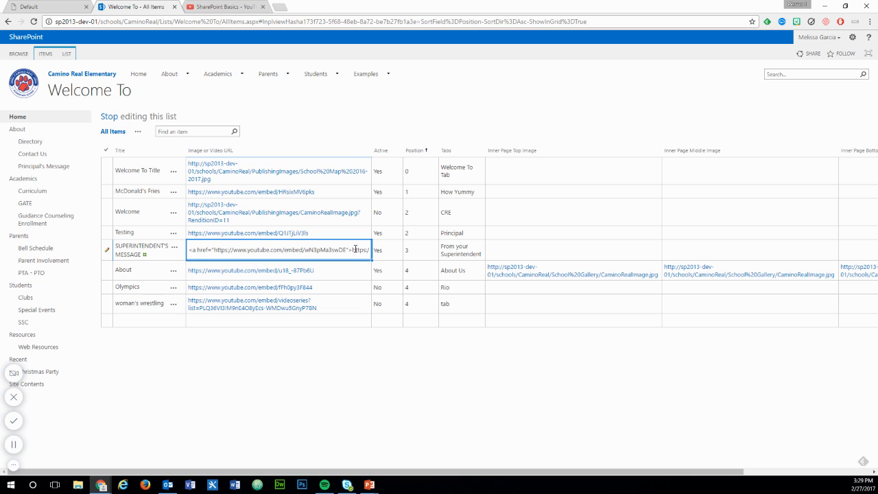
key("ctrl+a")
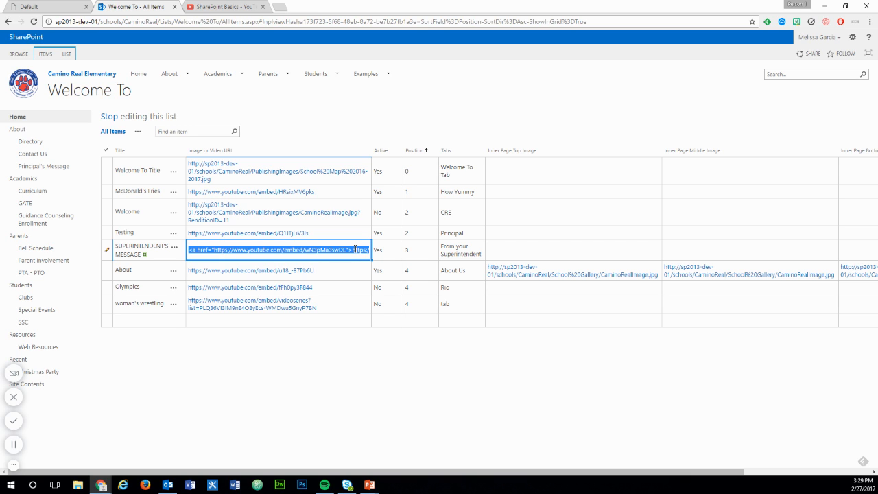
key("BackSpace")
key("ctrl+v")
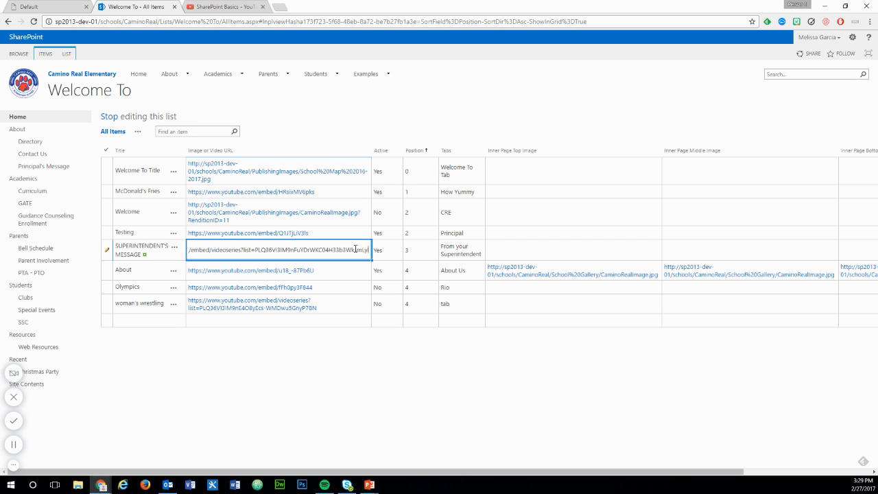
left_click(387, 253)
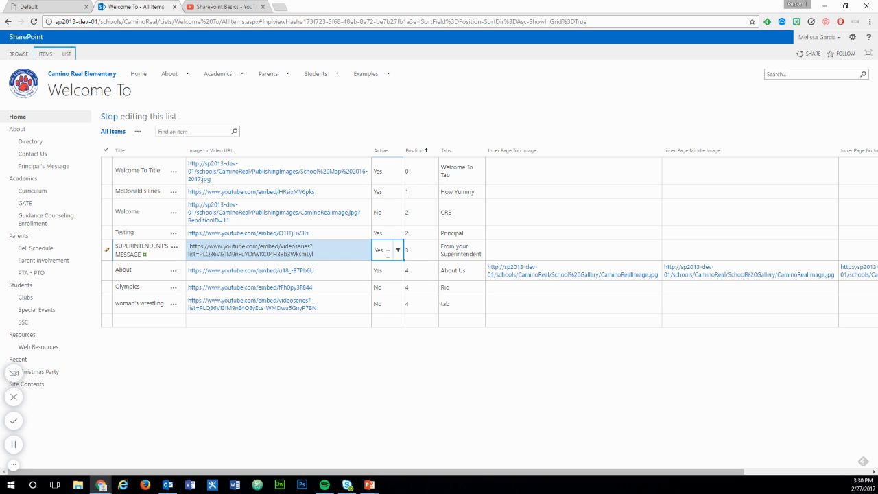
left_click(108, 117)
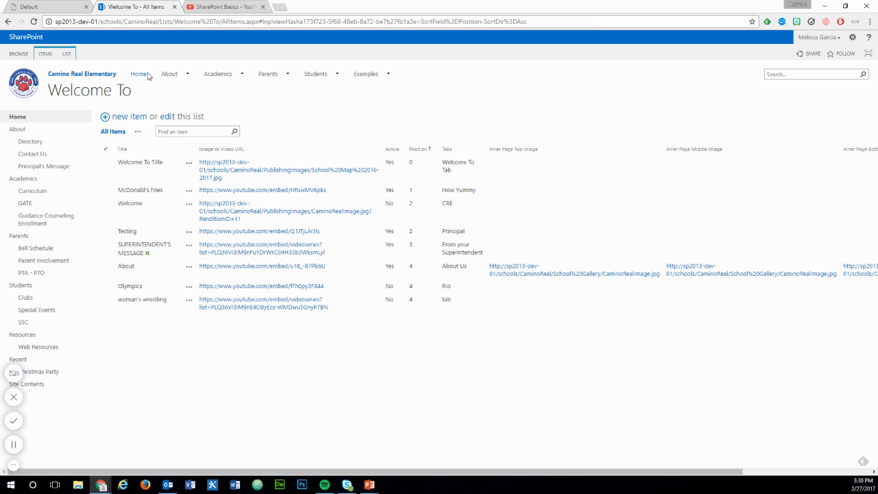
- Reload the school's home page and check the Superintendent's Message tab in the Welcome To section
left_click(31, 6)
left_click(33, 21)
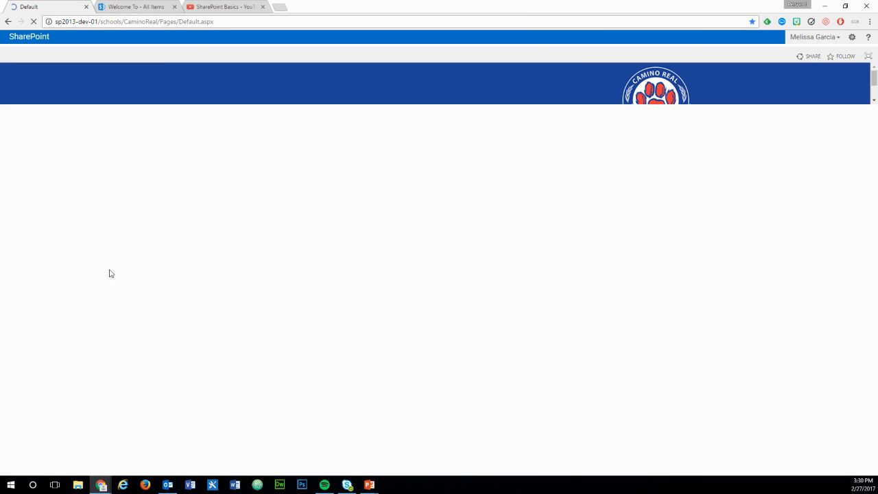
scroll(113, 276, "down", 8)
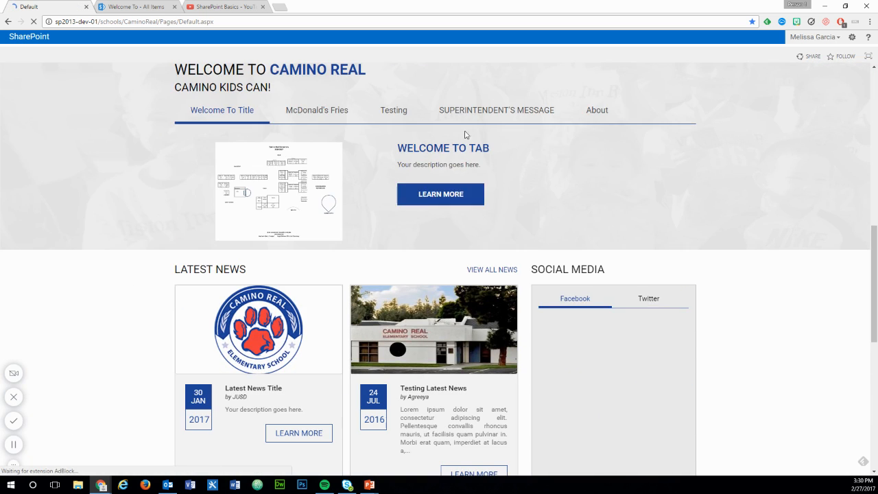
left_click(491, 111)
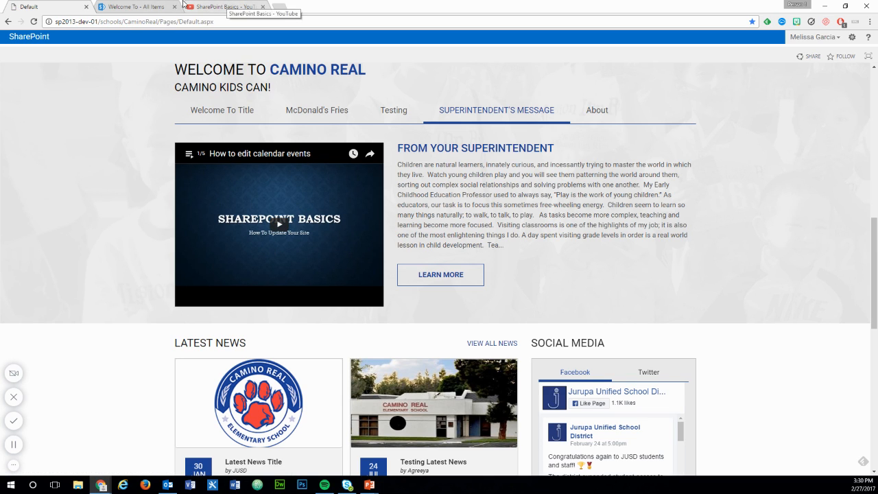
- Switch to YouTube, open "How to upload video to your welcome to page" from the SharePoint FAQ playlist, and add it to the SharePoint Basics playlist
left_click(227, 6)
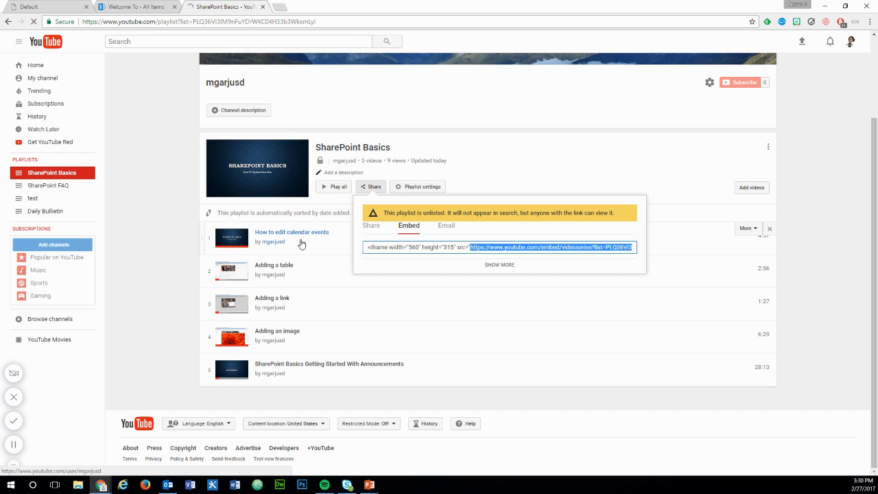
left_click(163, 257)
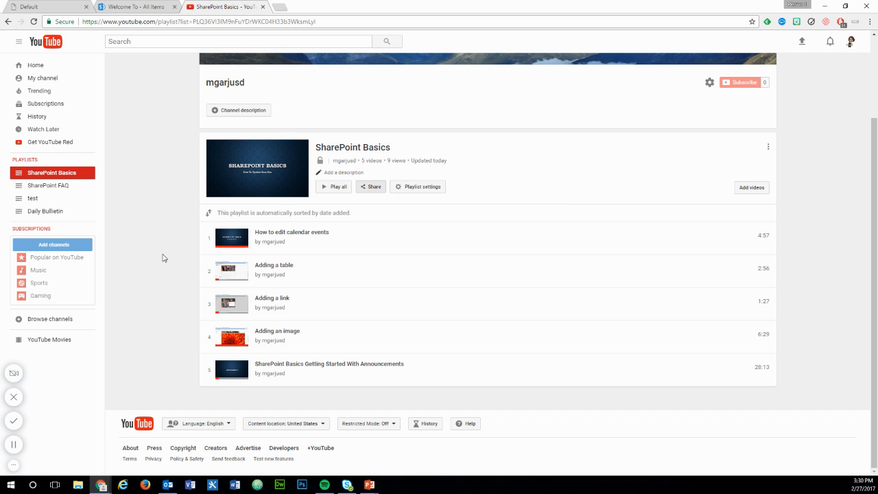
left_click(63, 187)
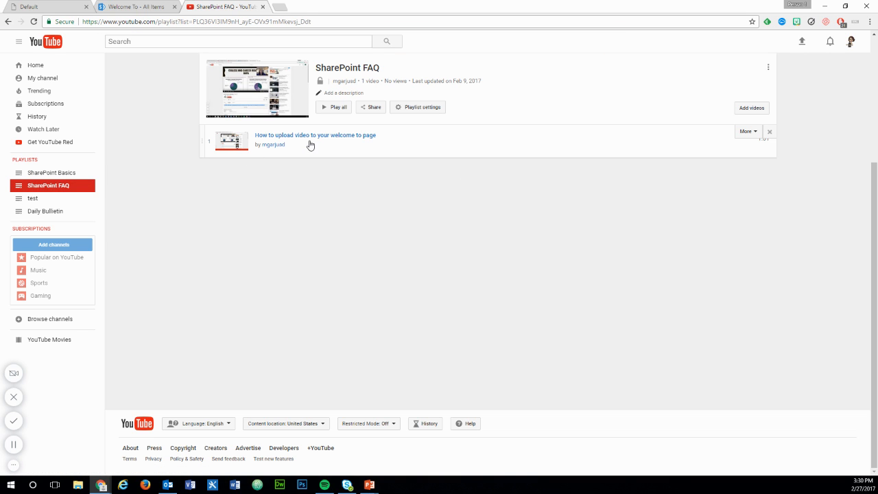
left_click(267, 137)
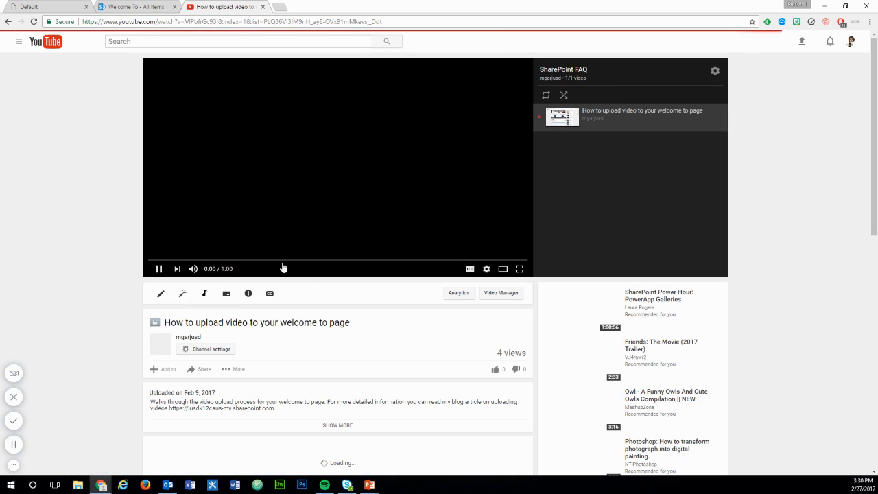
left_click(164, 372)
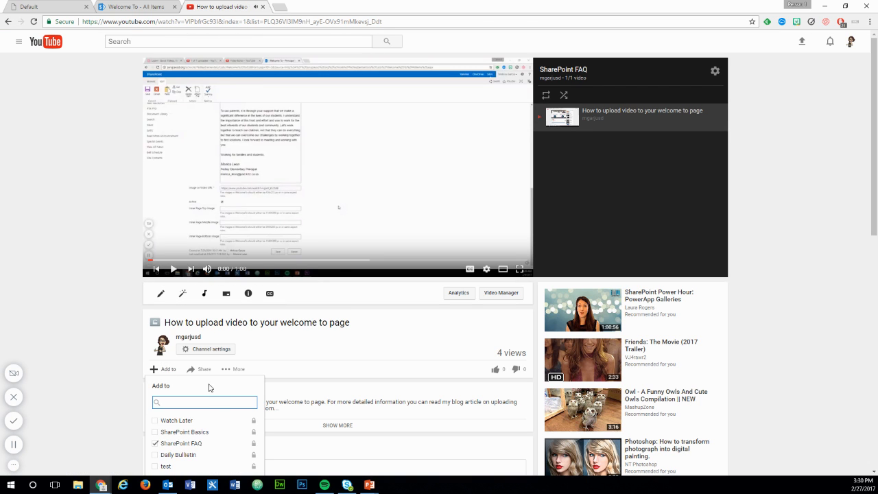
left_click(155, 431)
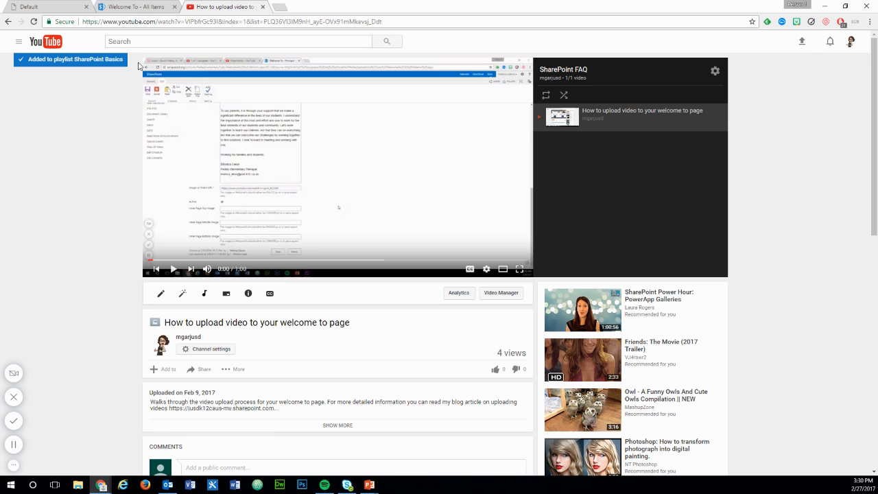
- Return to the school's home page, refresh it, and check the embedded playlist under Superintendent's Message
left_click(125, 6)
left_click(28, 6)
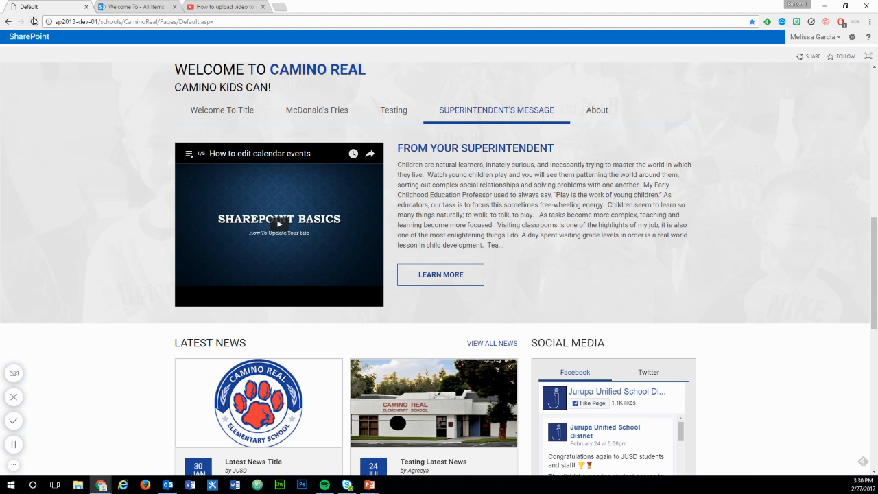
left_click(34, 21)
scroll(141, 220, "down", 5)
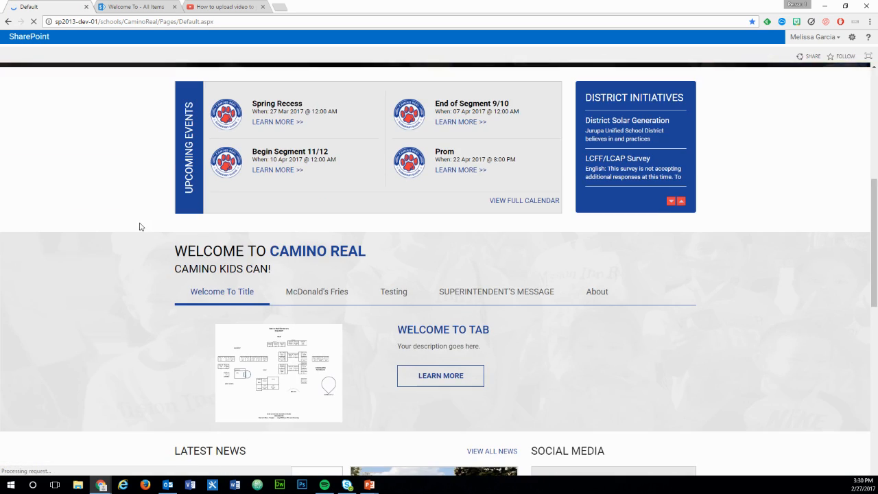
left_click(509, 248)
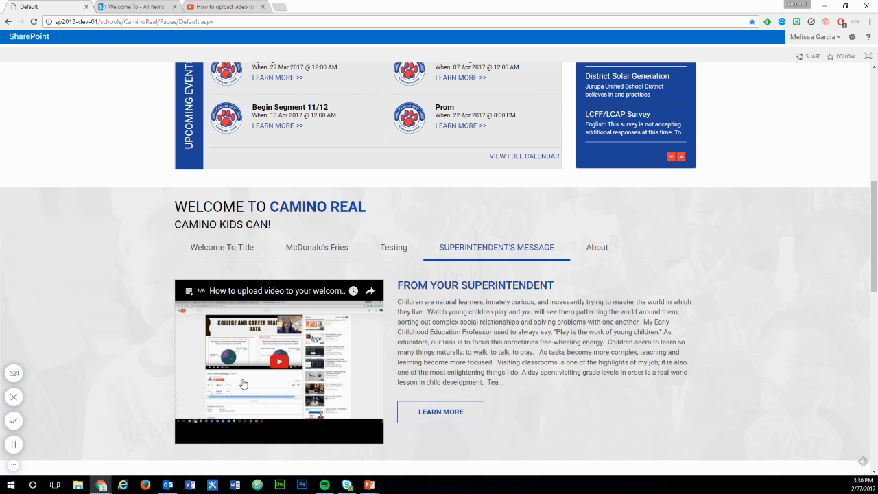
scroll(153, 337, "down", 1)
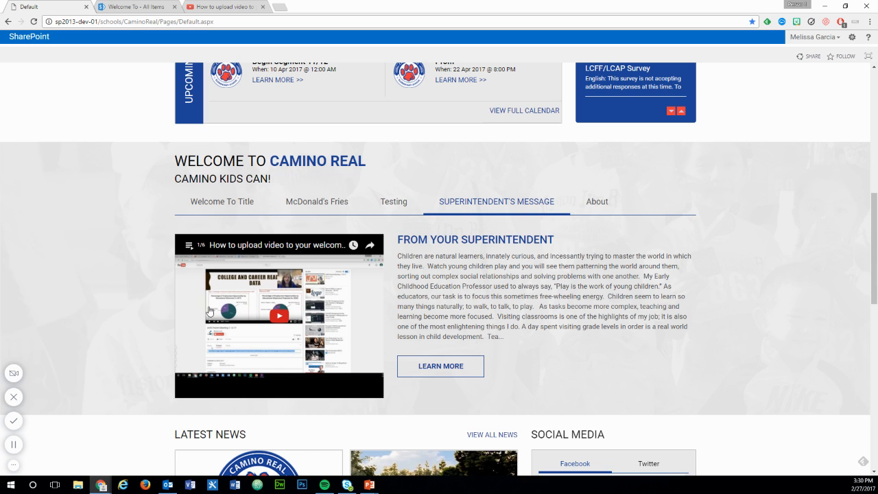
- Return to YouTube and remove "How to upload video to your welcome to page" from the SharePoint Basics playlist
left_click(219, 5)
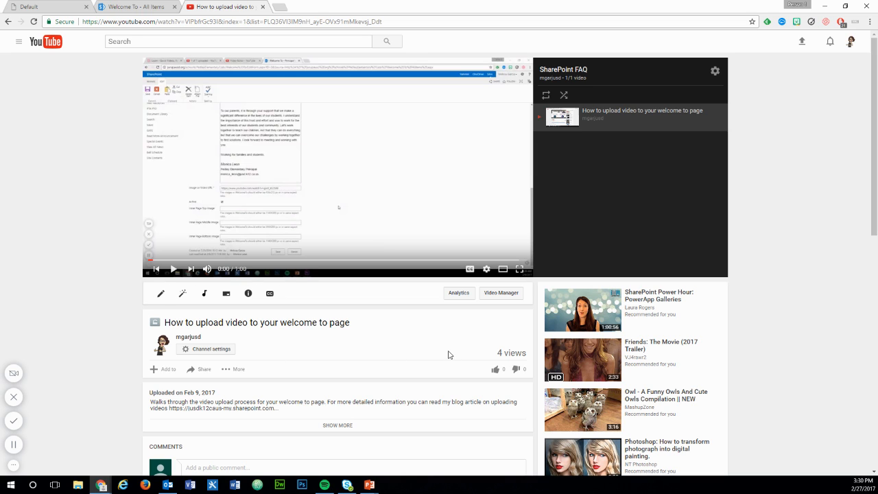
left_click(168, 369)
left_click(158, 411)
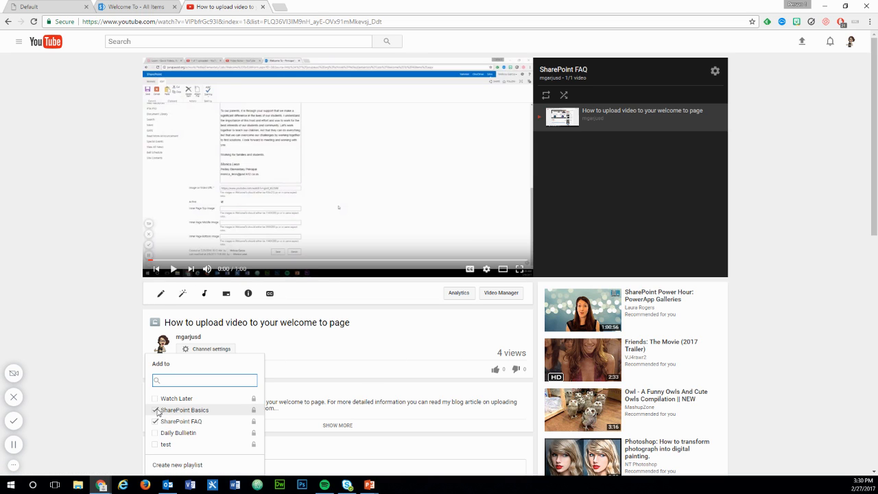
left_click(156, 411)
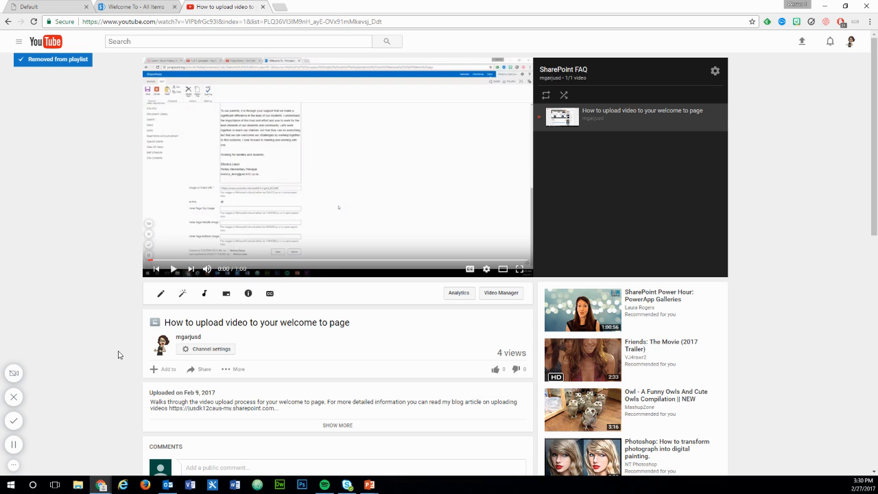
- Switch to the school's home page, open the full Superintendent's Message page, and review its playlist and text
left_click(127, 6)
left_click(60, 8)
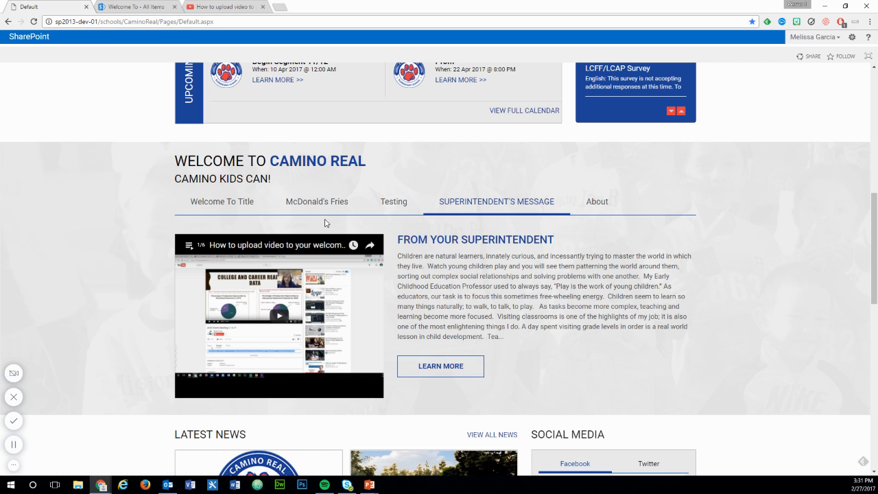
left_click(440, 369)
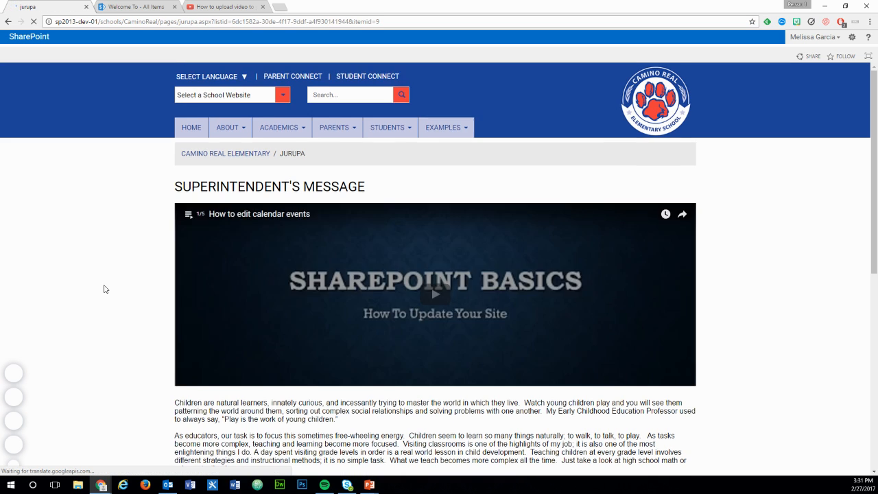
scroll(103, 288, "down", 3)
scroll(104, 288, "up", 1)
scroll(99, 319, "down", 3)
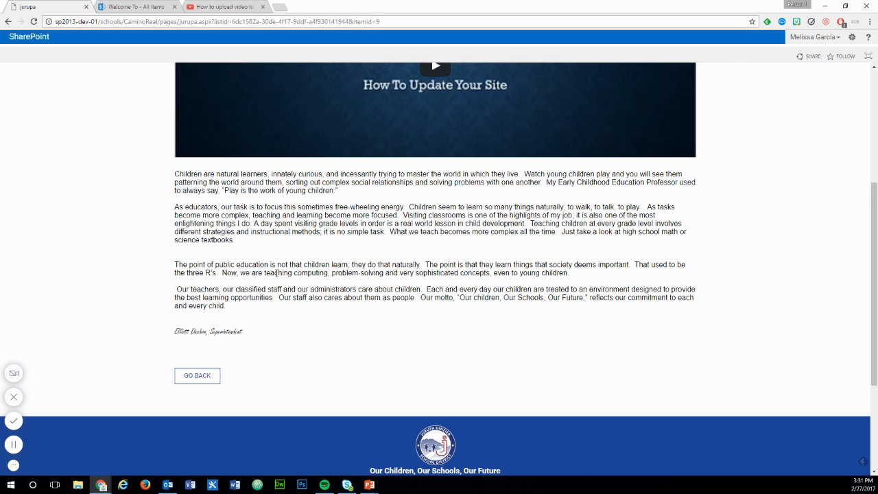
scroll(277, 272, "down", 1)
- Go back to the home page and show the Superintendent's Message tab in the Welcome To section
left_click(192, 331)
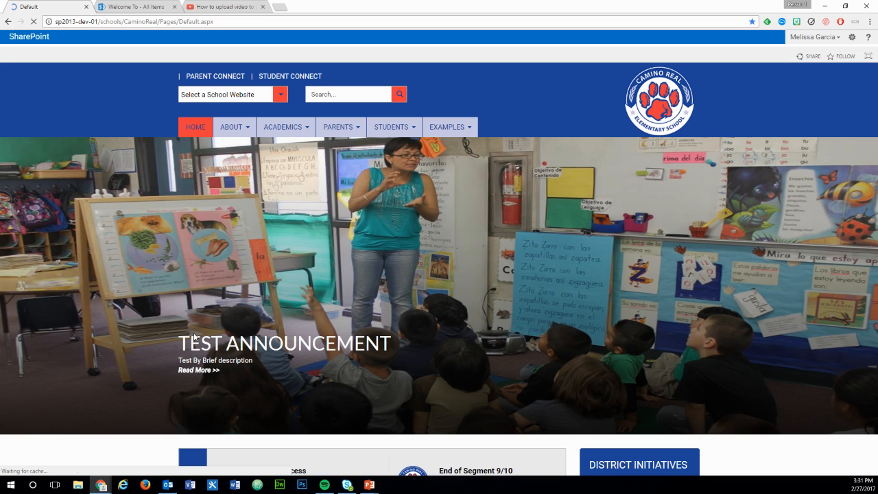
scroll(192, 338, "down", 6)
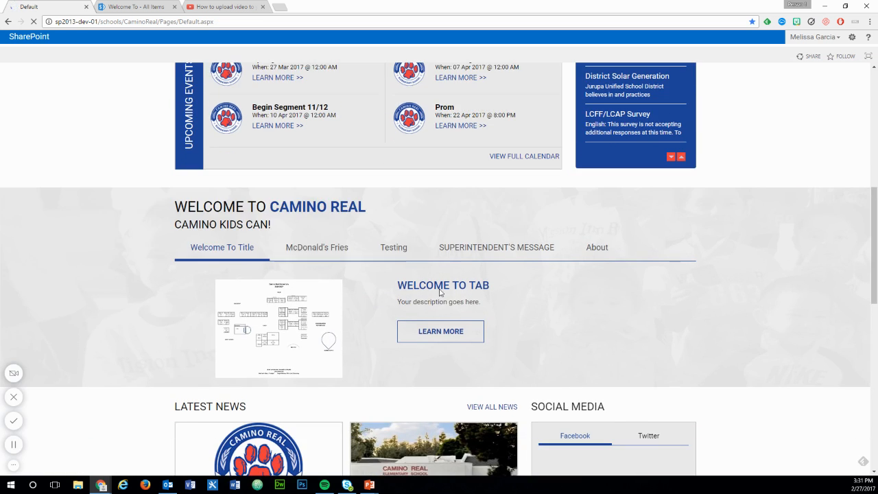
left_click(495, 247)
scroll(432, 309, "down", 1)
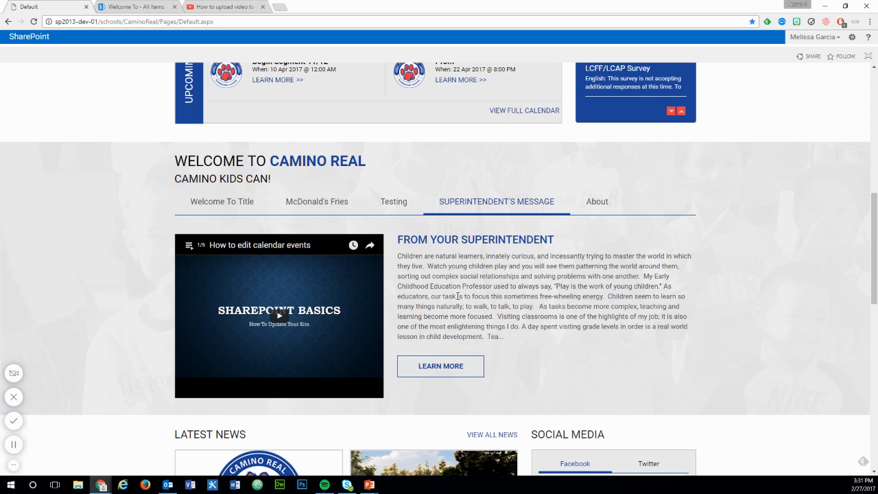
- Return to the YouTube page of "How to upload video to your welcome to page"
left_click(219, 6)
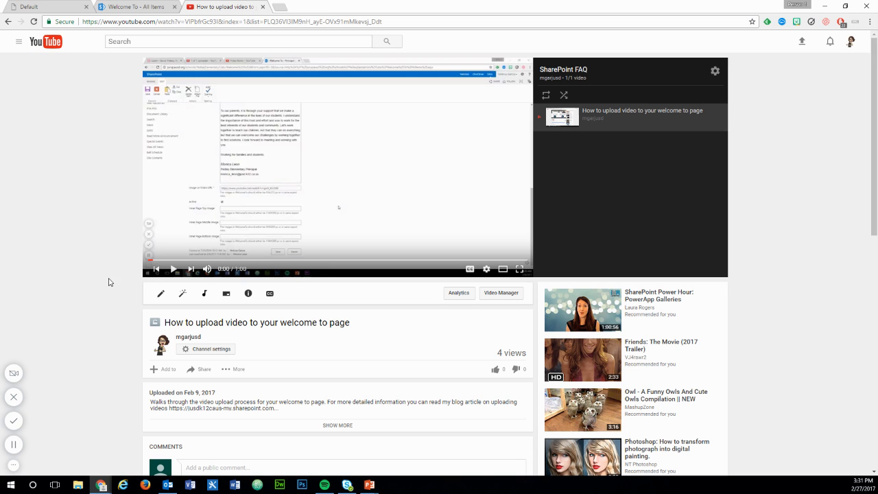